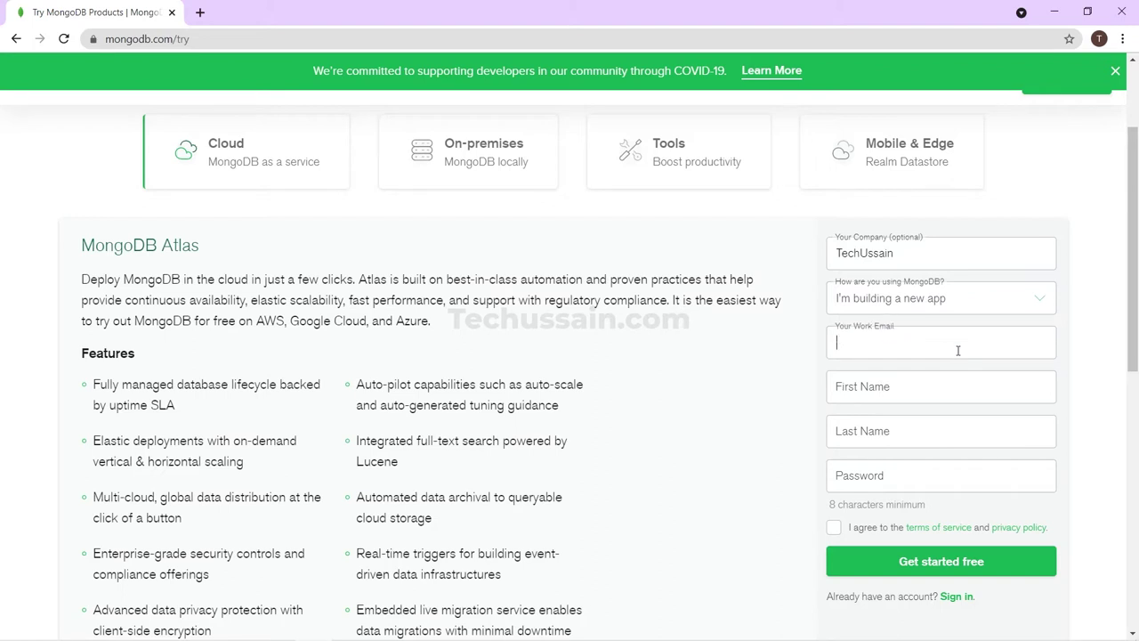
# - Enter the work e-mail, first name and last name in the Atlas sign-up form
pyautogui.press('Tab')
pyautogui.write('Tech')
pyautogui.press('Tab')
pyautogui.write('Ussain')
pyautogui.press('Tab')
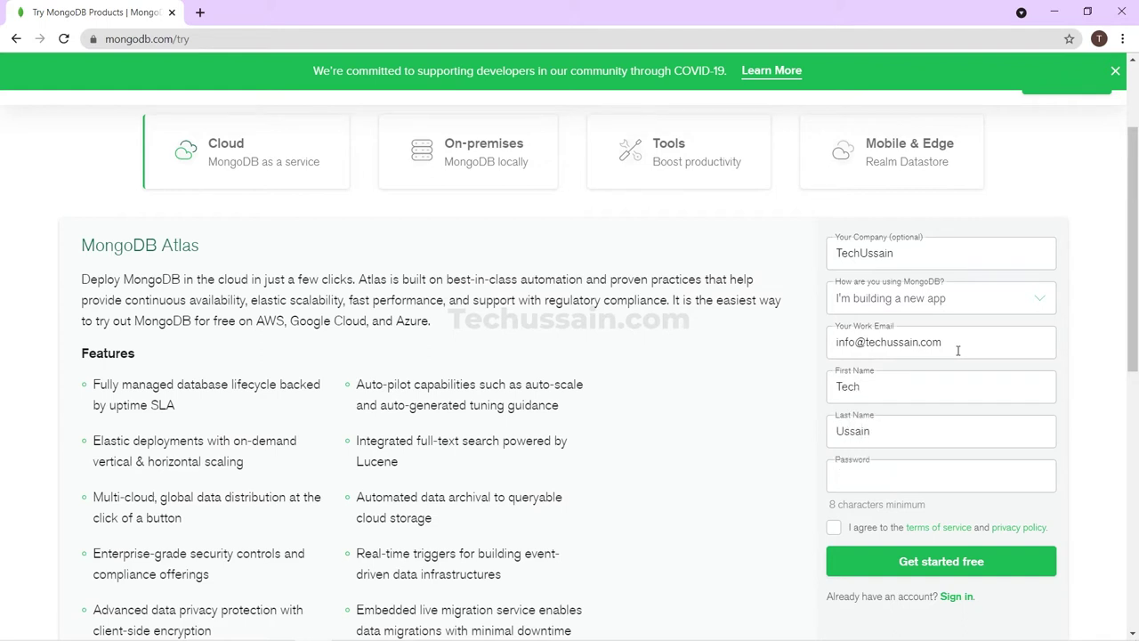
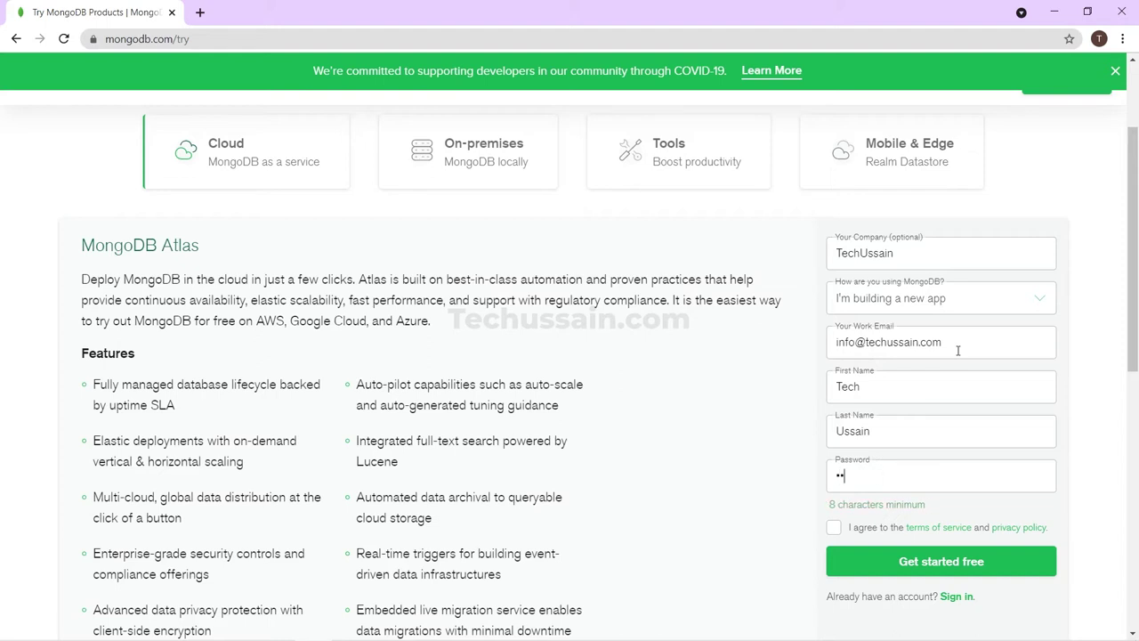
# - Set the account password, accept the terms, and submit the sign-up
pyautogui.click(833, 527)
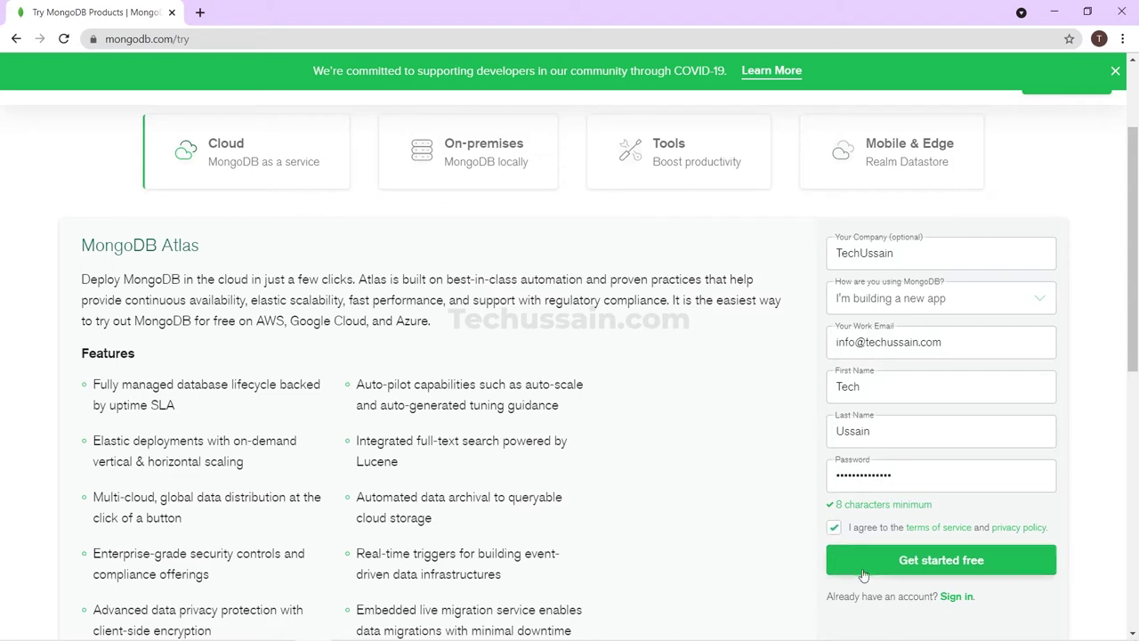
pyautogui.click(887, 571)
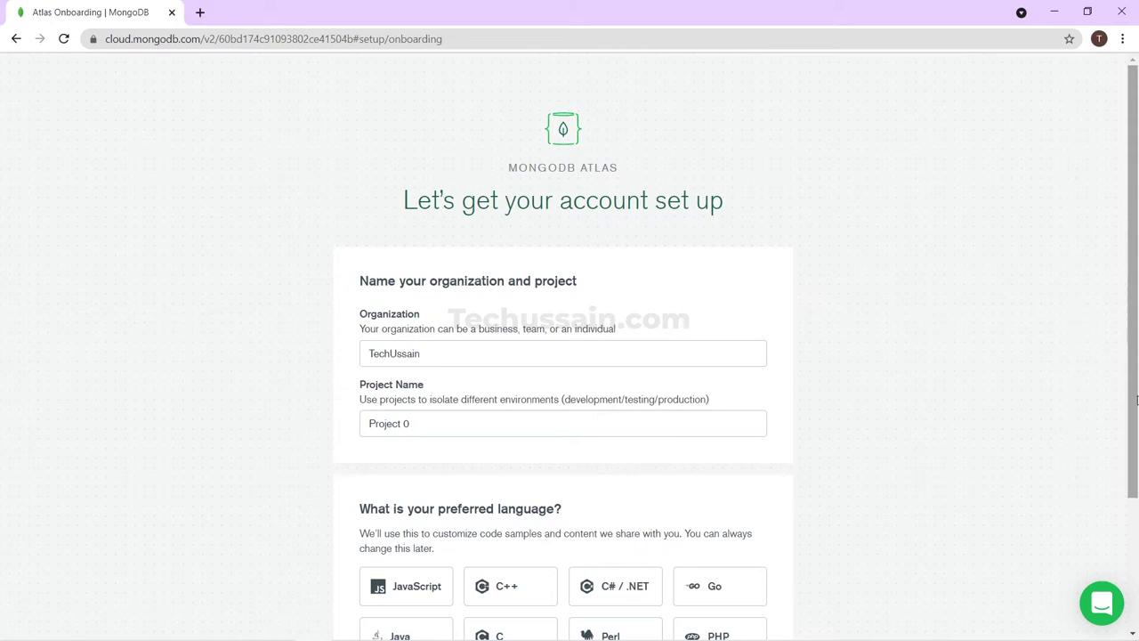
# - Rename the project to 'TechUssain Nodejs' and choose JavaScript as the preferred language
pyautogui.click(432, 422)
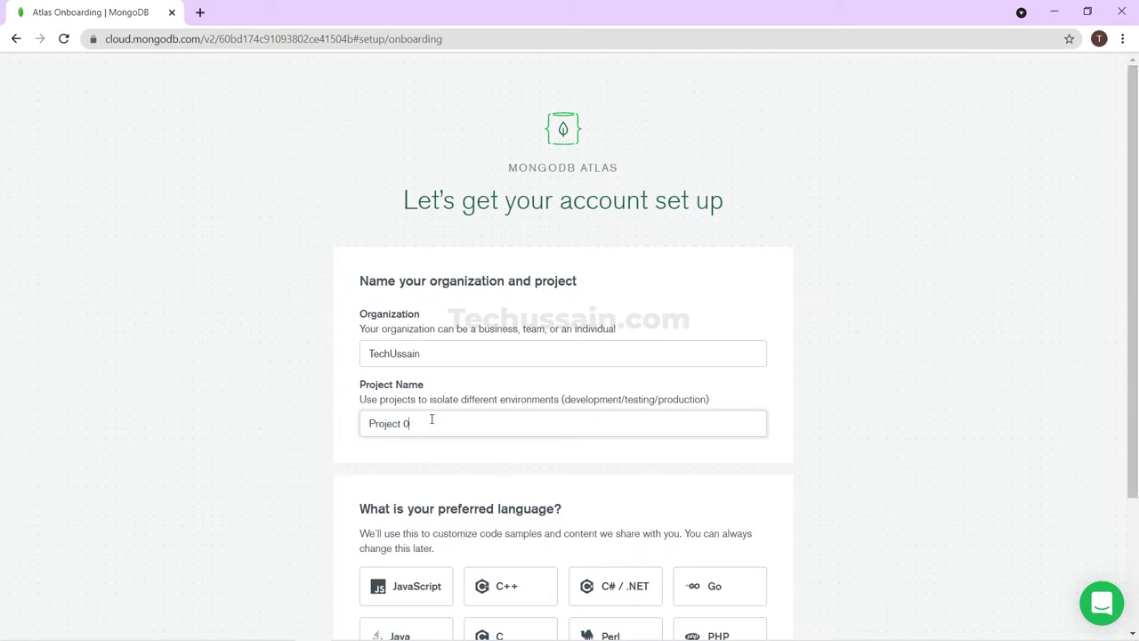
pyautogui.scroll(-2, 890, 330)
pyautogui.press('BackSpace')
pyautogui.press('BackSpace')
pyautogui.press('BackSpace')
pyautogui.press('BackSpace')
pyautogui.press('BackSpace')
pyautogui.press('BackSpace')
pyautogui.press('BackSpace')
pyautogui.press('BackSpace')
pyautogui.press('BackSpace')
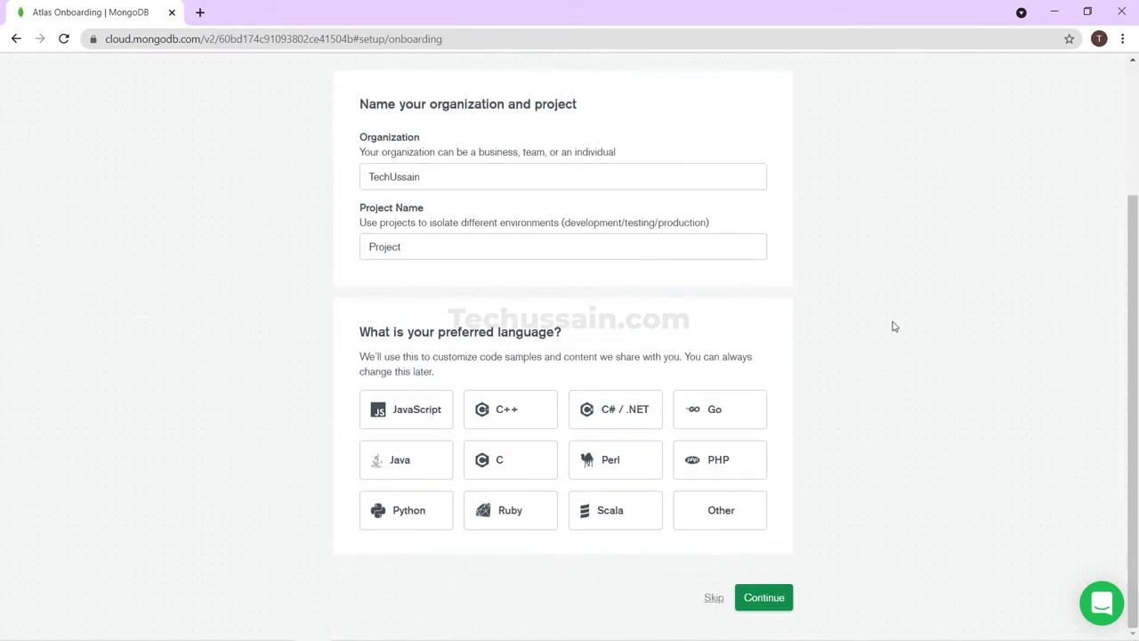
pyautogui.write('TechUssain Beginner')
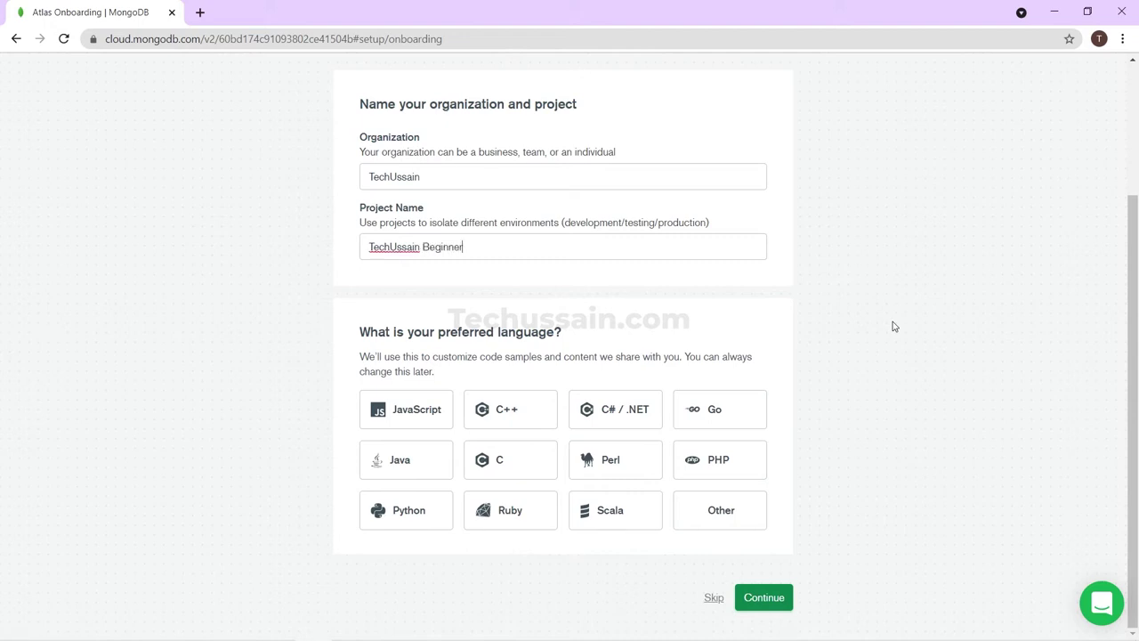
pyautogui.press('BackSpace')
pyautogui.press('BackSpace')
pyautogui.press('BackSpace')
pyautogui.press('BackSpace')
pyautogui.press('BackSpace')
pyautogui.press('BackSpace')
pyautogui.press('BackSpace')
pyautogui.press('BackSpace')
pyautogui.write('Nodejs')
pyautogui.click(405, 410)
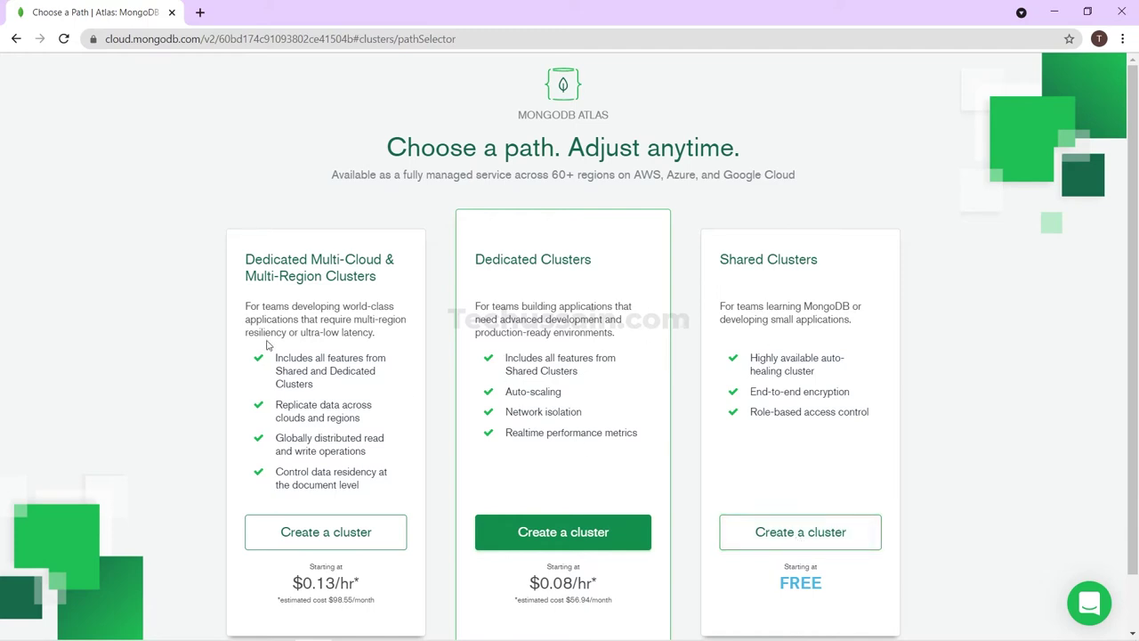
# - Start a free shared cluster and review the AWS N. Virginia, M0 Sandbox, Cluster0 defaults
pyautogui.click(773, 534)
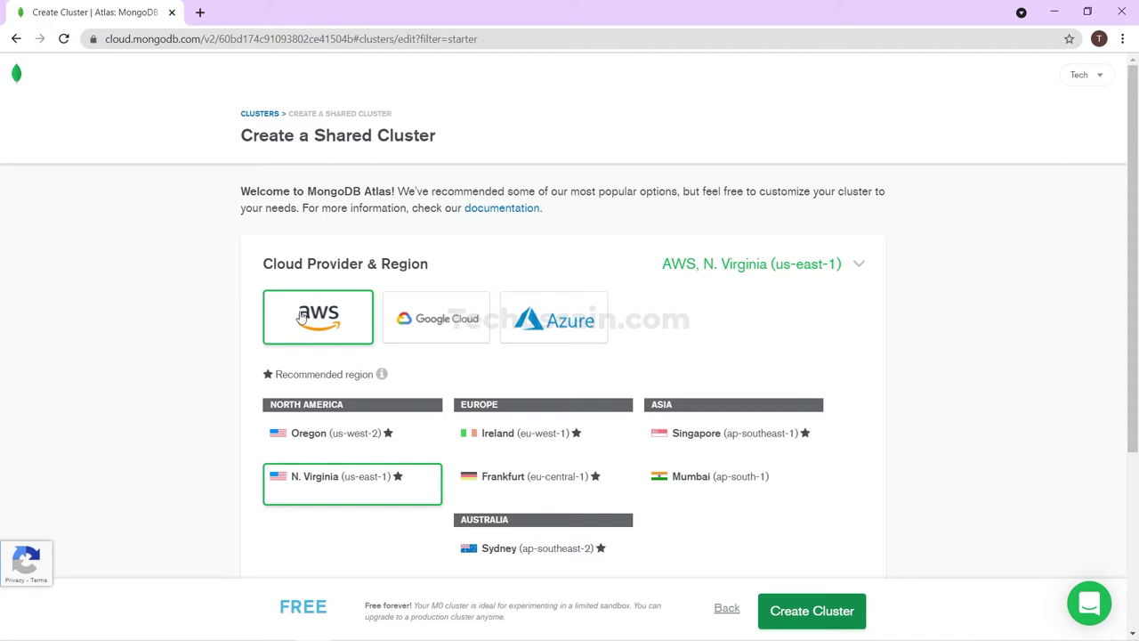
pyautogui.scroll(-2, 229, 381)
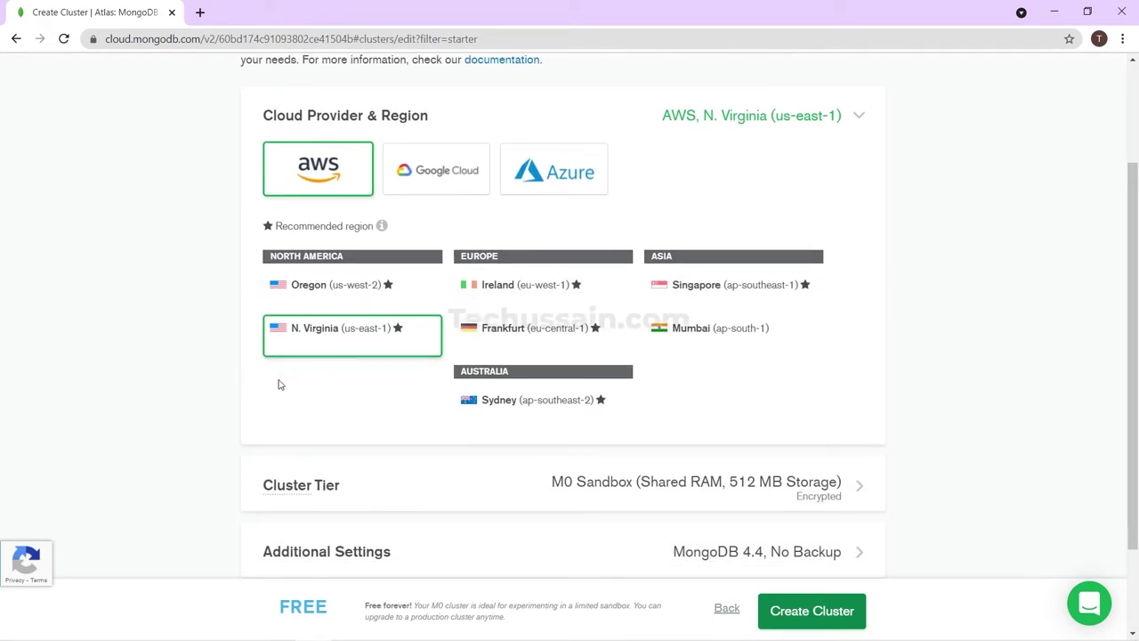
pyautogui.scroll(-1, 278, 384)
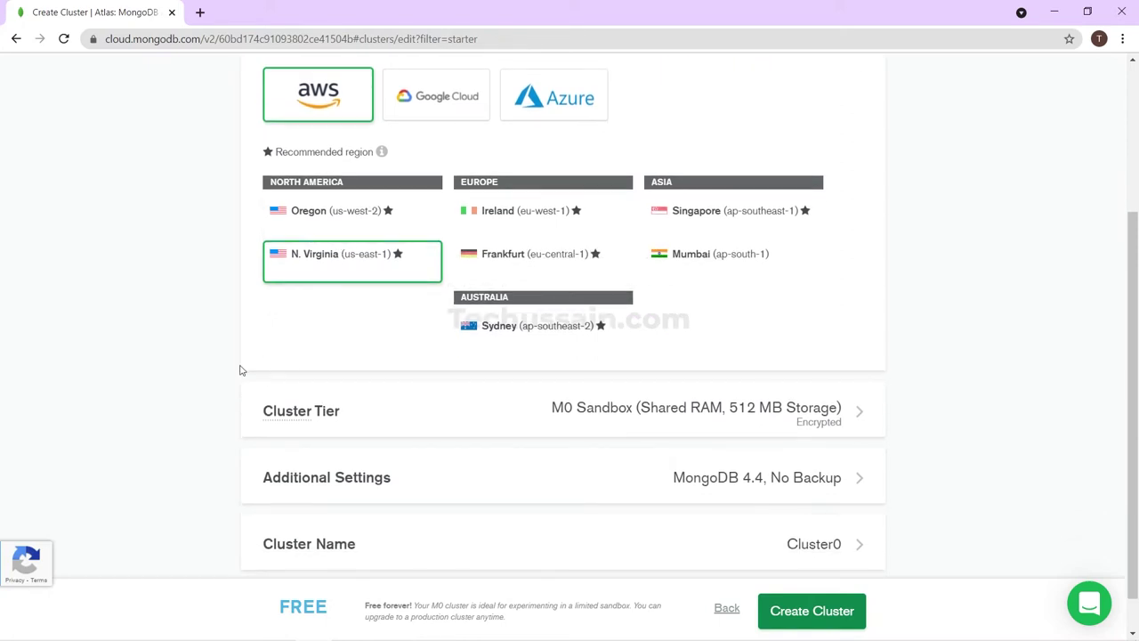
pyautogui.scroll(-1, 239, 370)
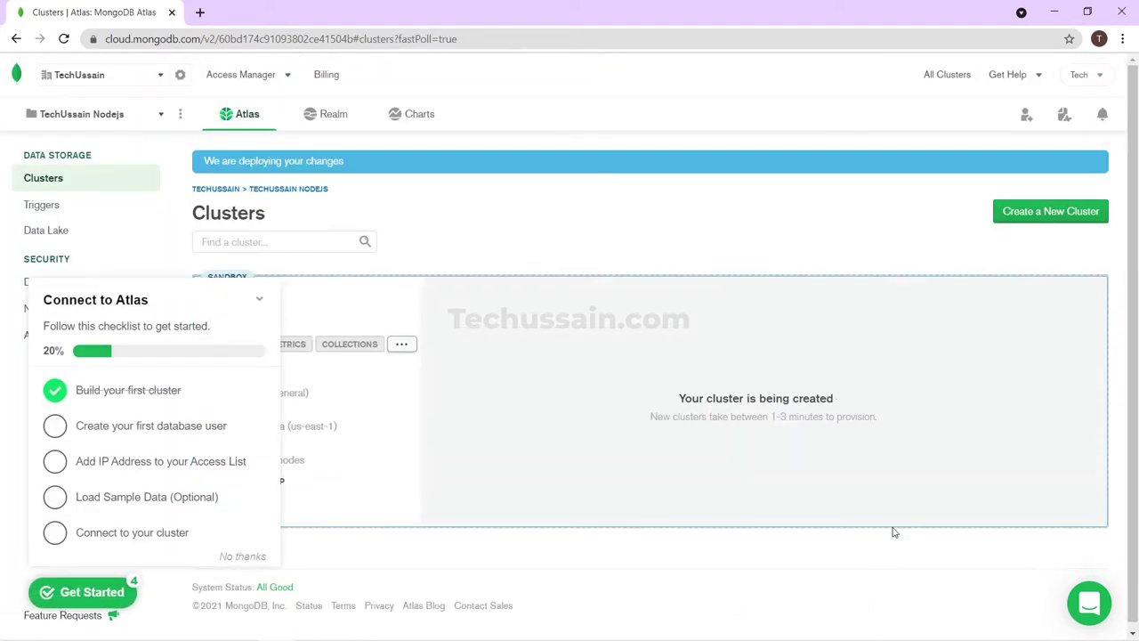
# - Collapse the Connect to Atlas checklist to reveal Cluster0 being created
pyautogui.click(259, 299)
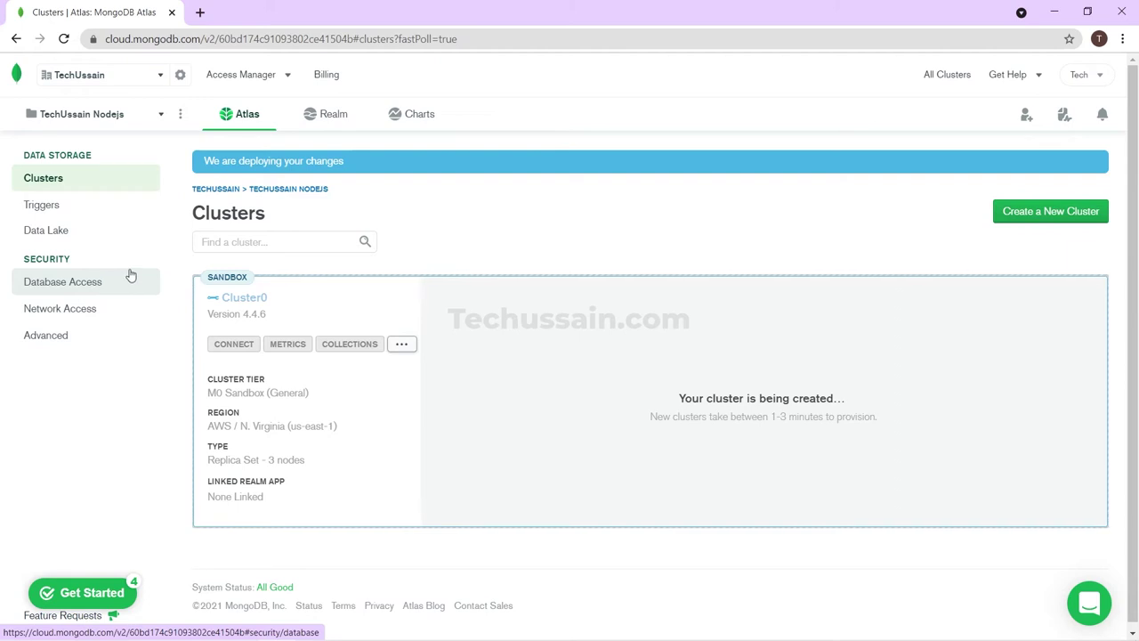
# - On Database Access, enter the username for a new database user
pyautogui.click(86, 285)
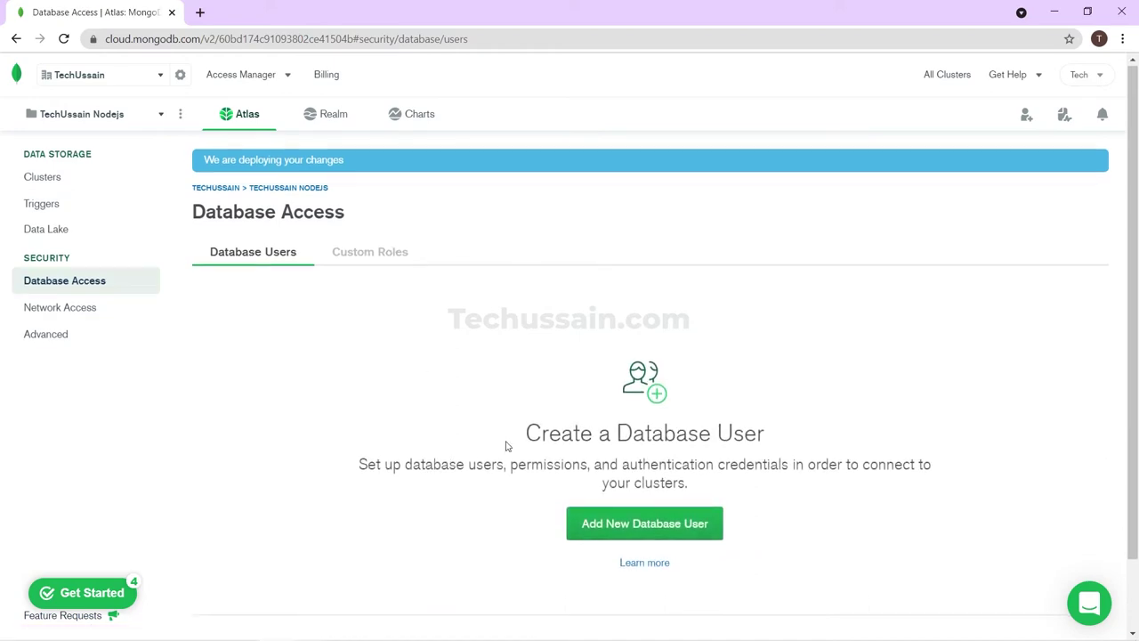
pyautogui.scroll(-1, 623, 452)
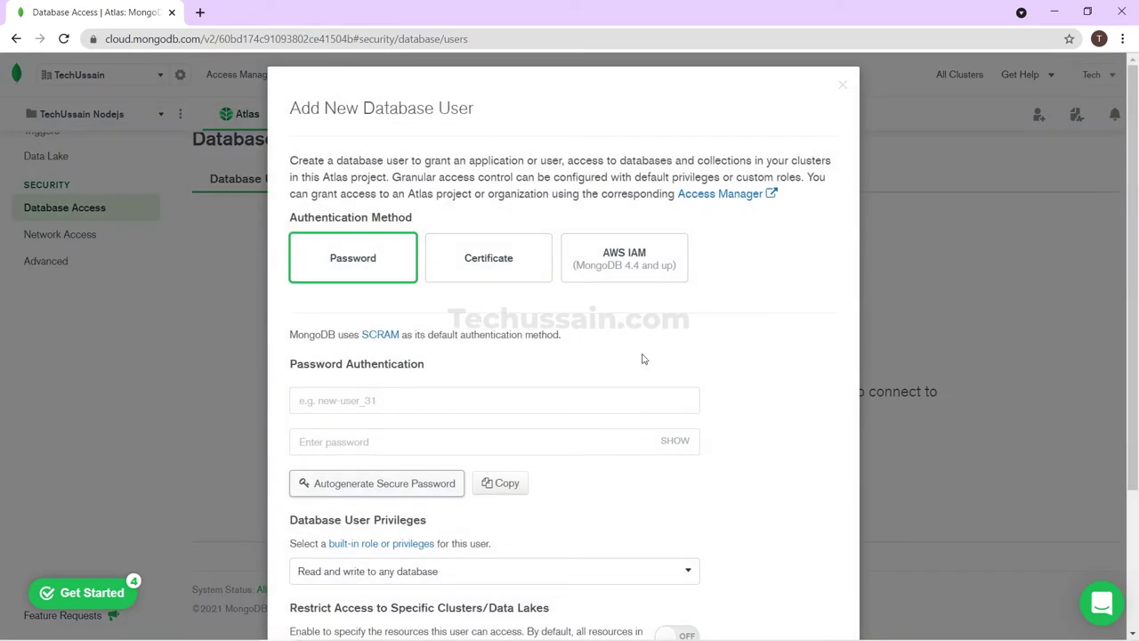
pyautogui.scroll(-3, 643, 356)
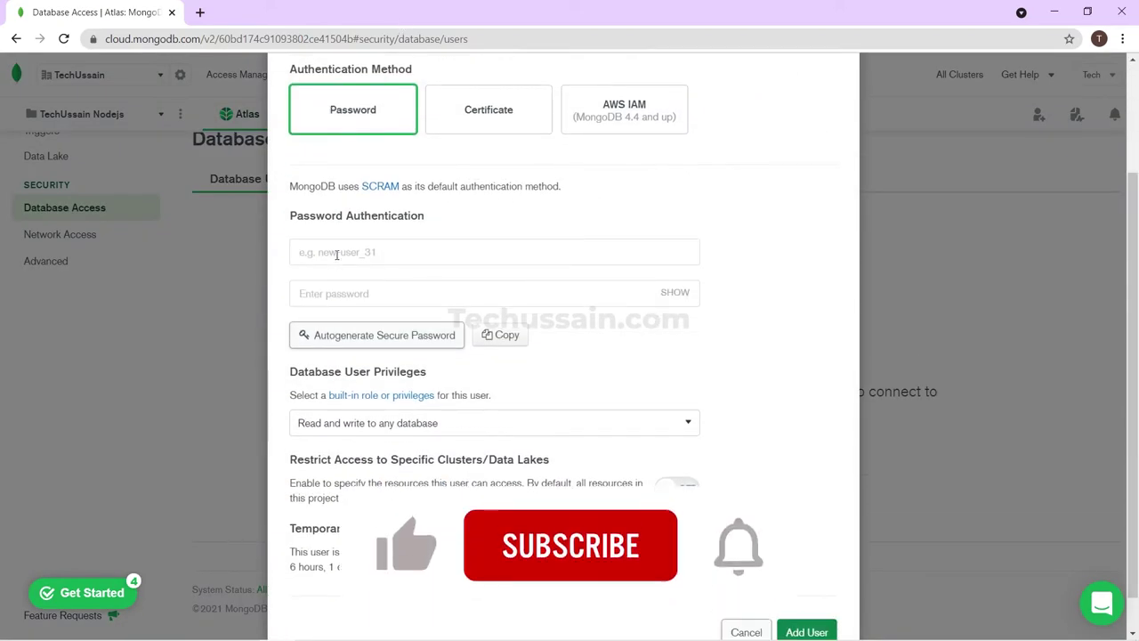
pyautogui.write('techussain')
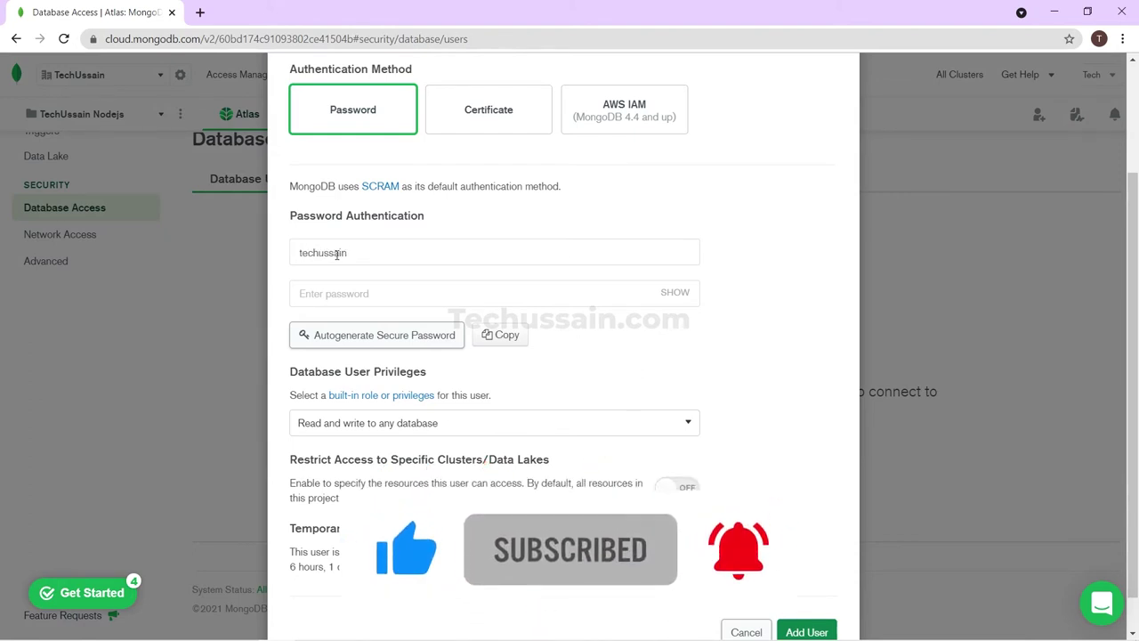
pyautogui.press('Tab')
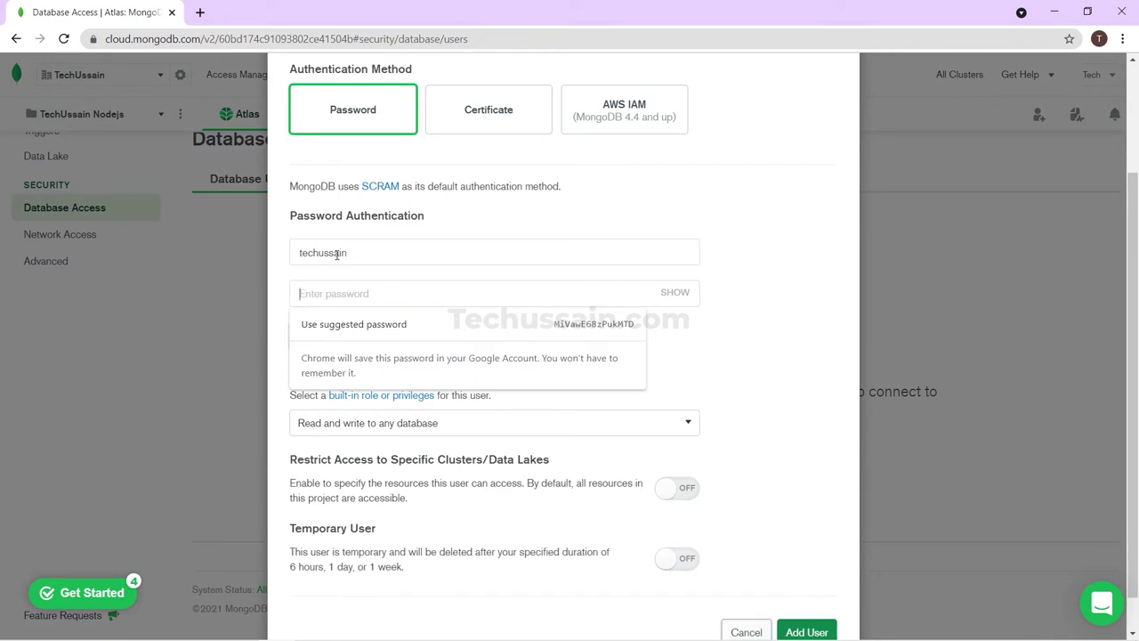
# - Set the user's password, create it with readWriteAnyDatabase, and decline saving the password
pyautogui.click(737, 336)
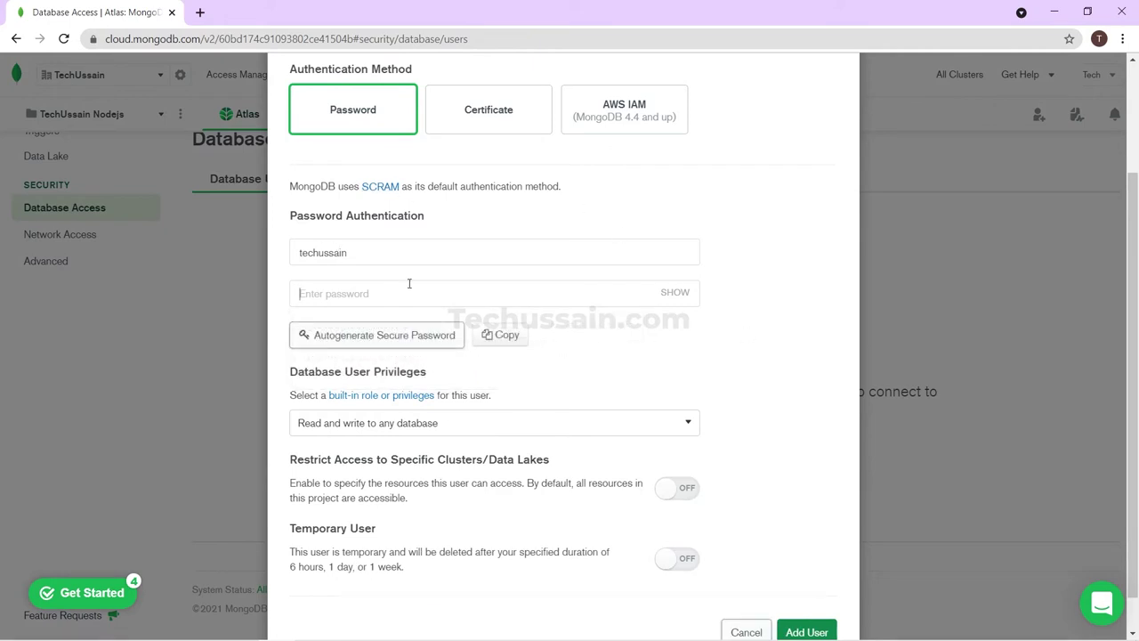
pyautogui.click(409, 283)
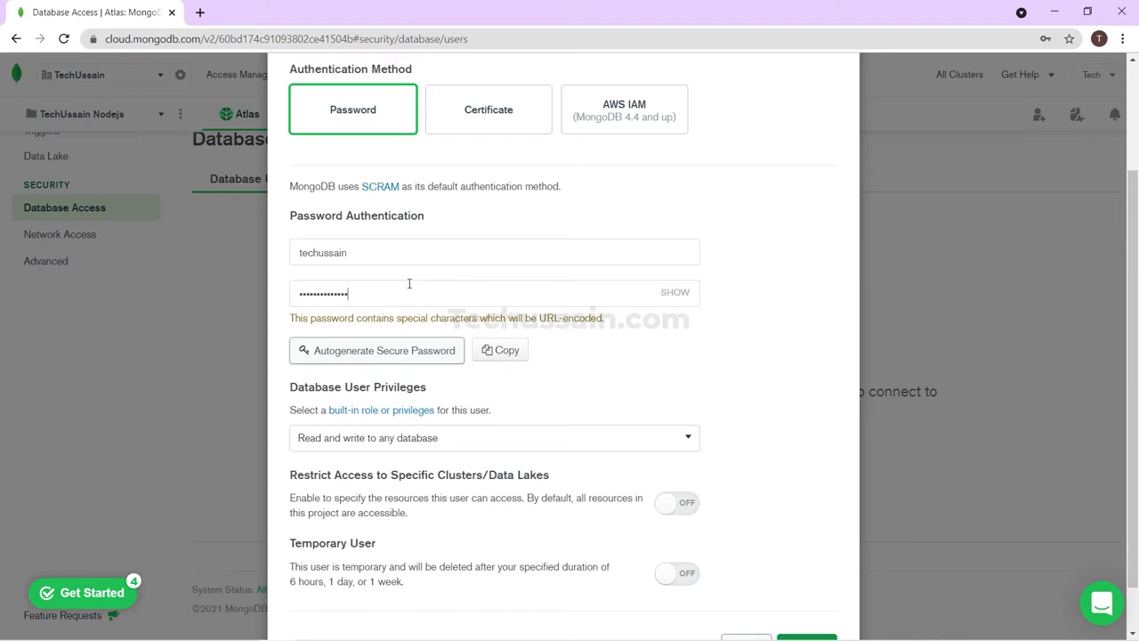
pyautogui.hotkey('ctrl', 'a')
pyautogui.click(409, 283)
pyautogui.press('BackSpace')
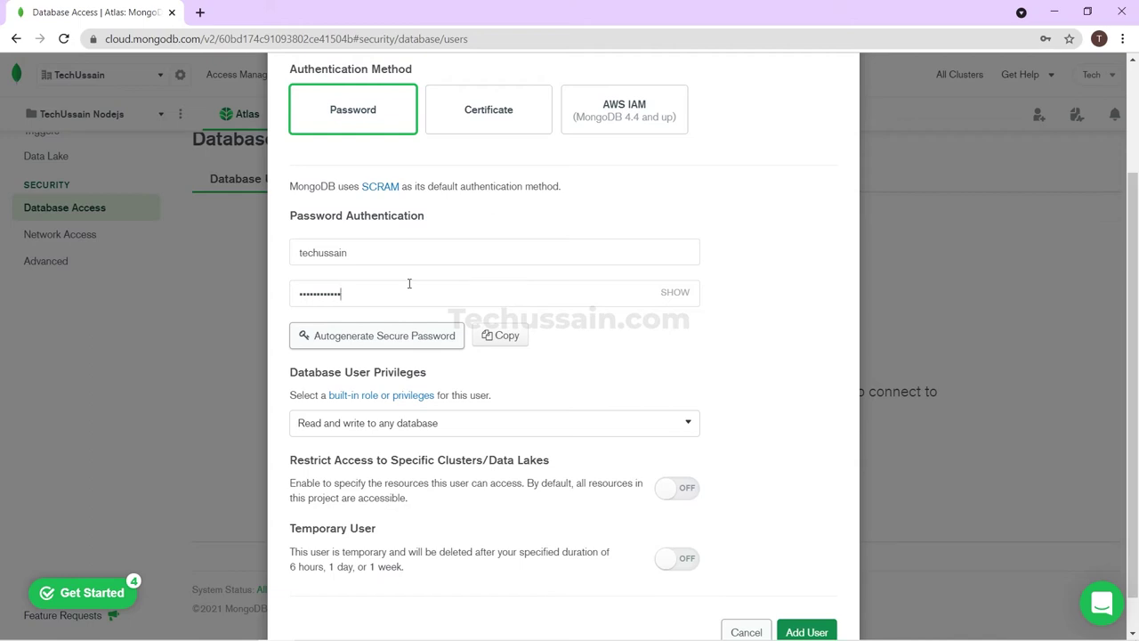
pyautogui.scroll(-1, 409, 283)
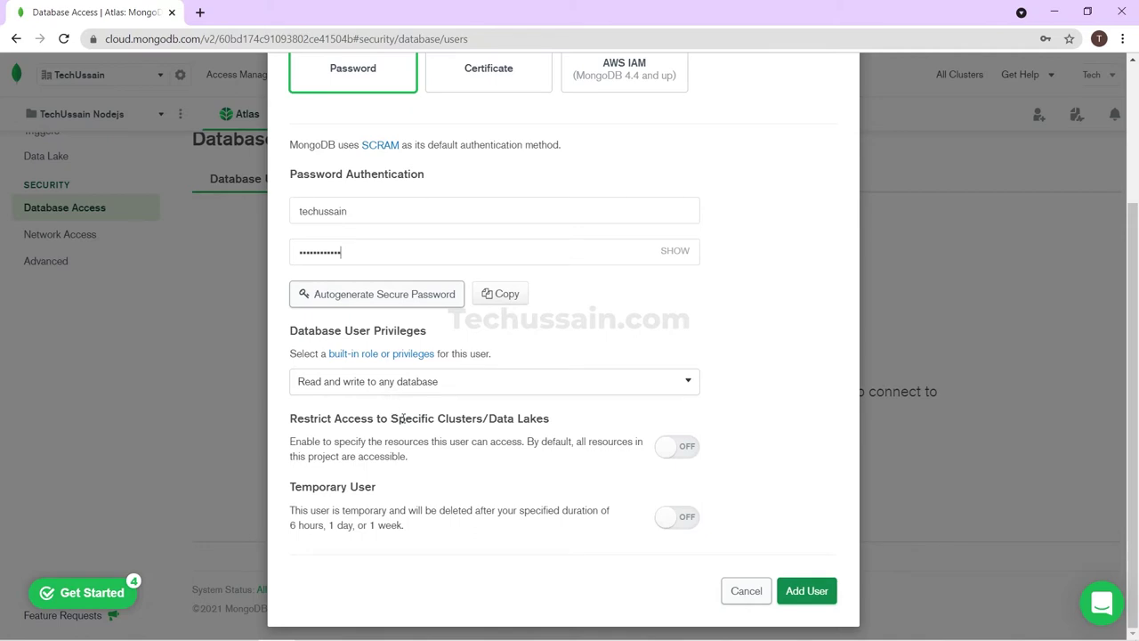
pyautogui.click(800, 600)
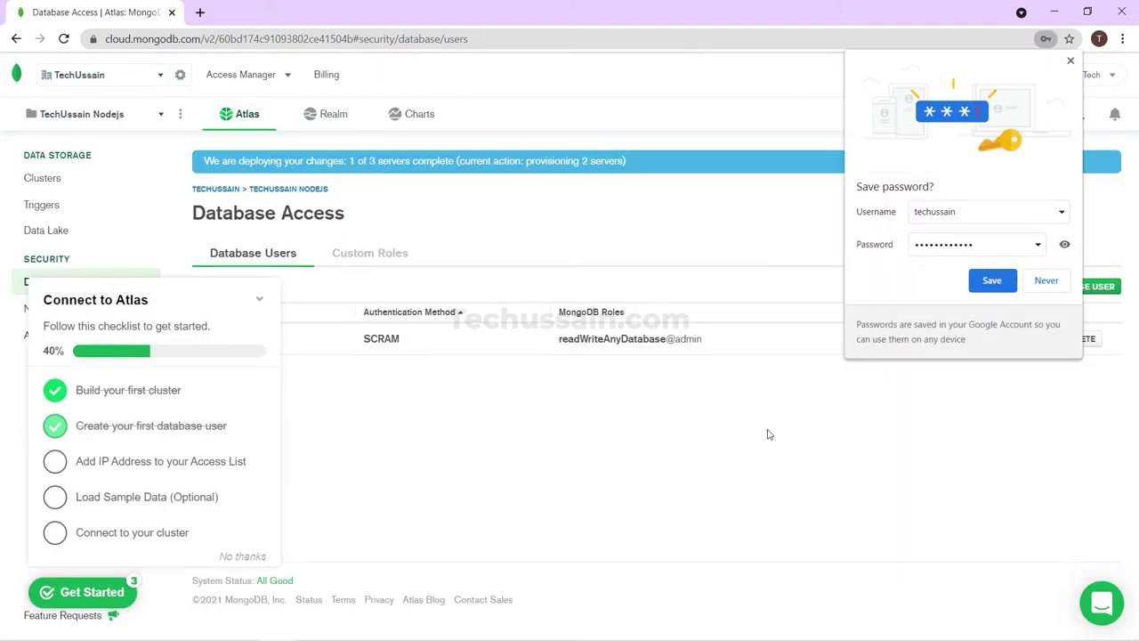
pyautogui.click(1047, 281)
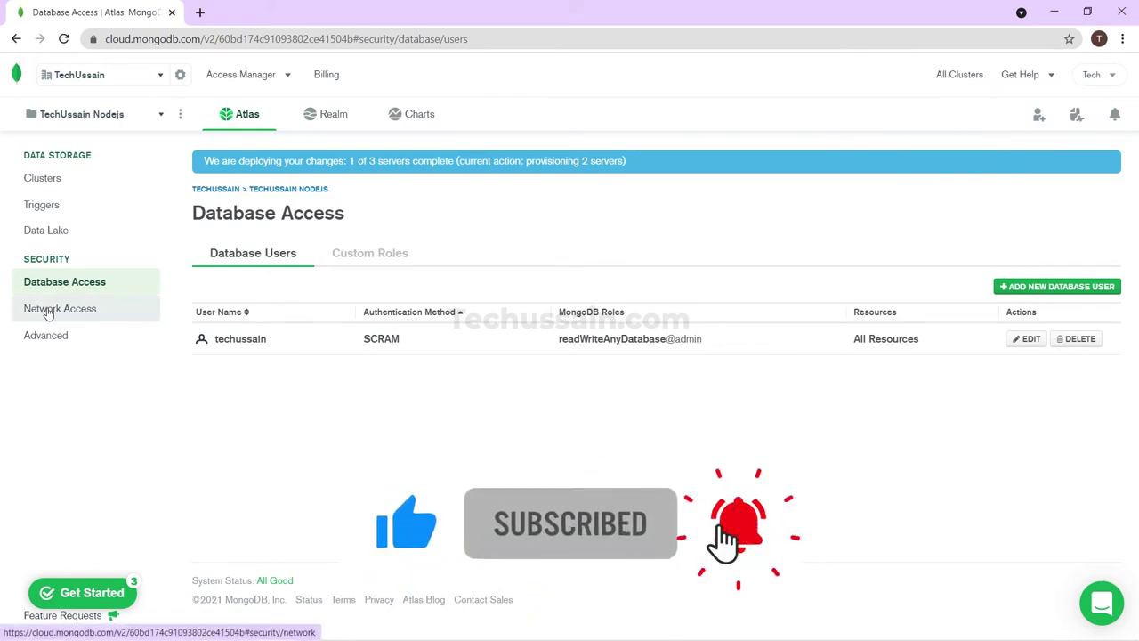
# - Add 0.0.0.0/0 to the Network Access IP list, allowing access from anywhere
pyautogui.click(49, 309)
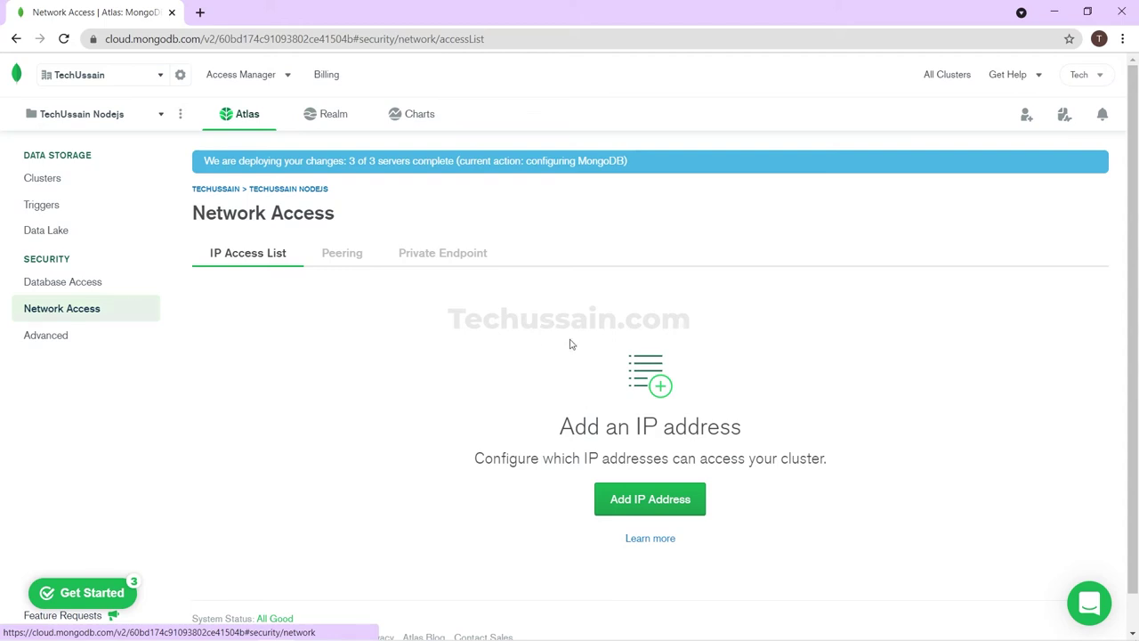
pyautogui.click(629, 506)
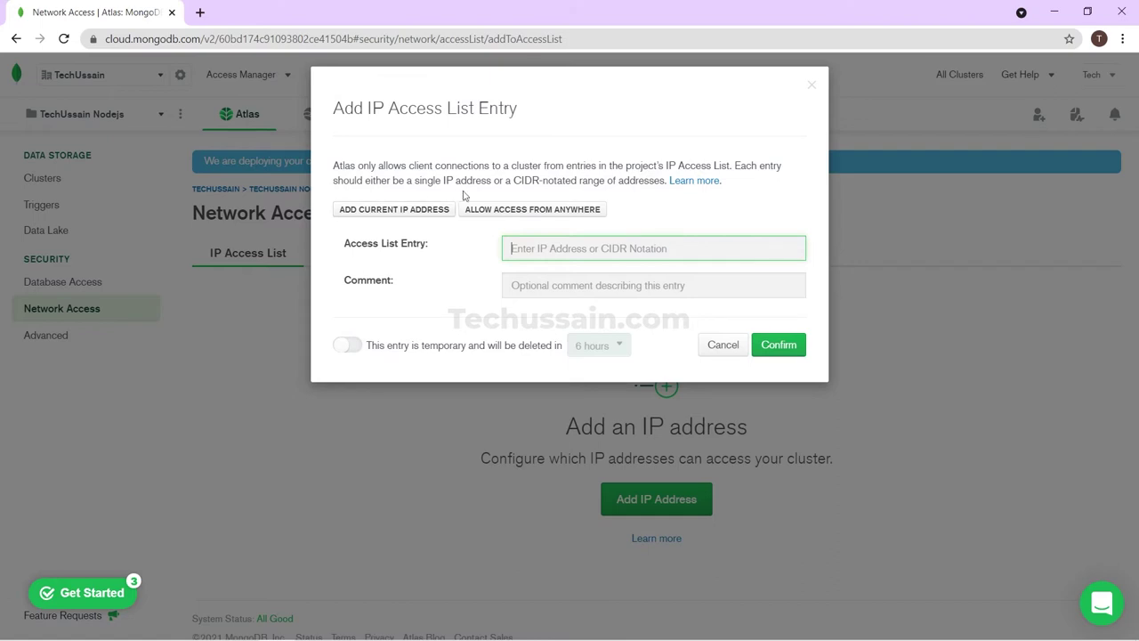
pyautogui.click(495, 210)
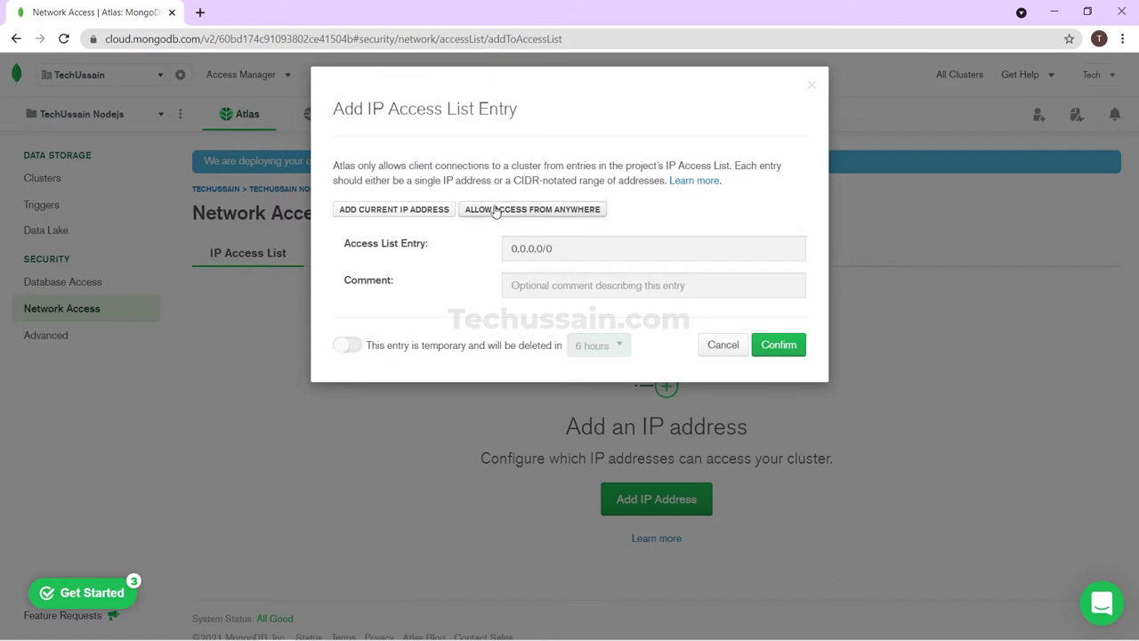
pyautogui.click(785, 345)
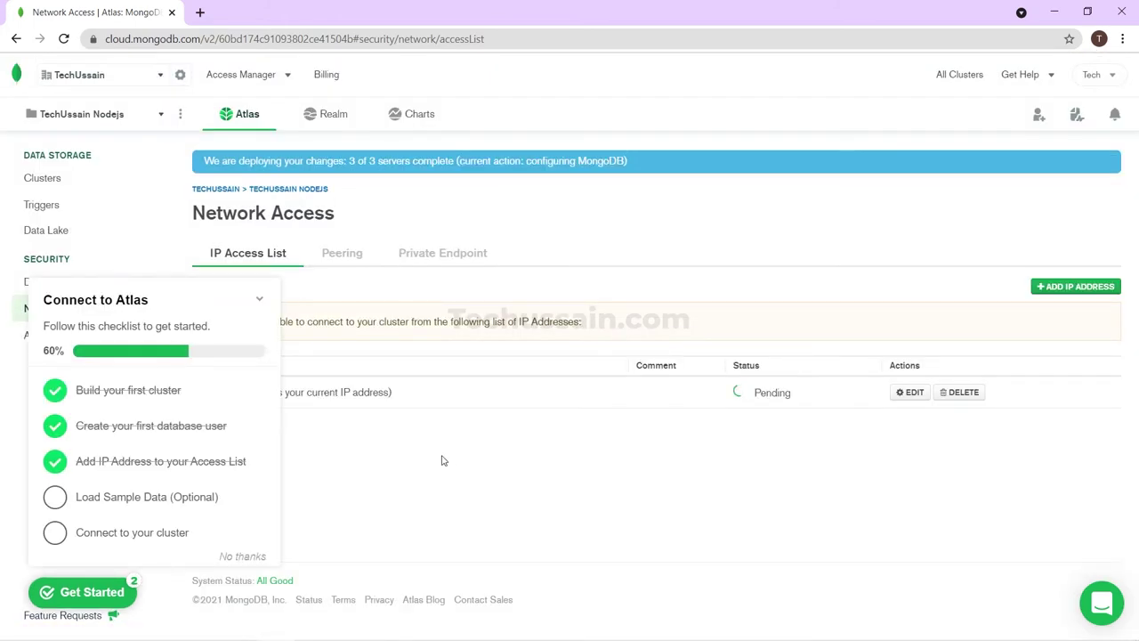
# - Collapse the Connect to Atlas checklist and return to the Clusters overview
pyautogui.click(259, 299)
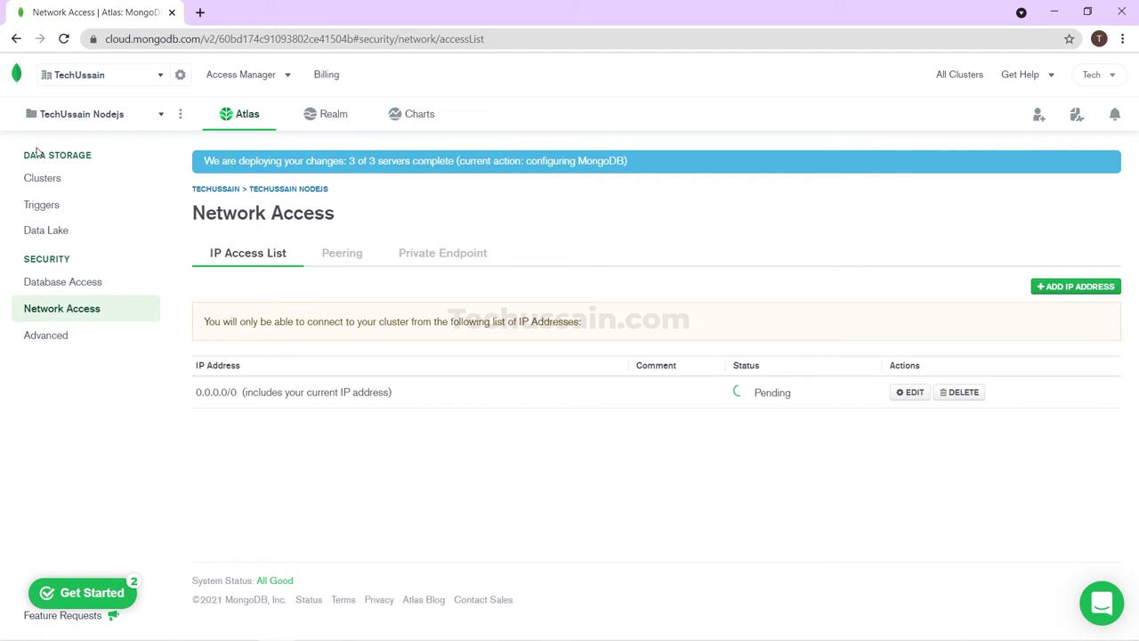
pyautogui.click(51, 199)
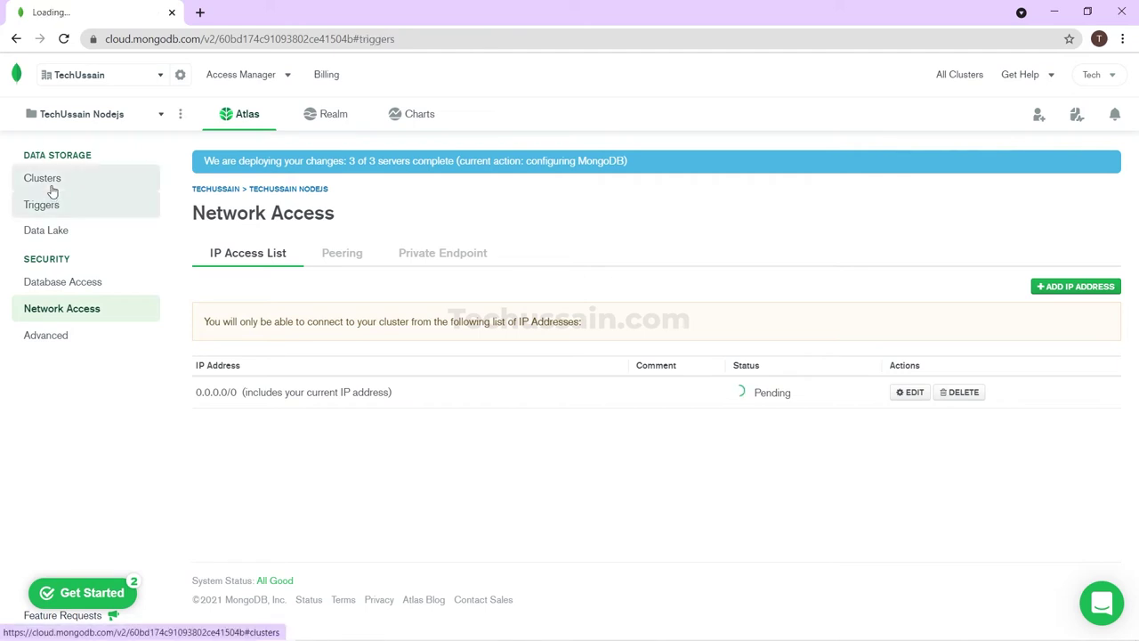
pyautogui.click(52, 187)
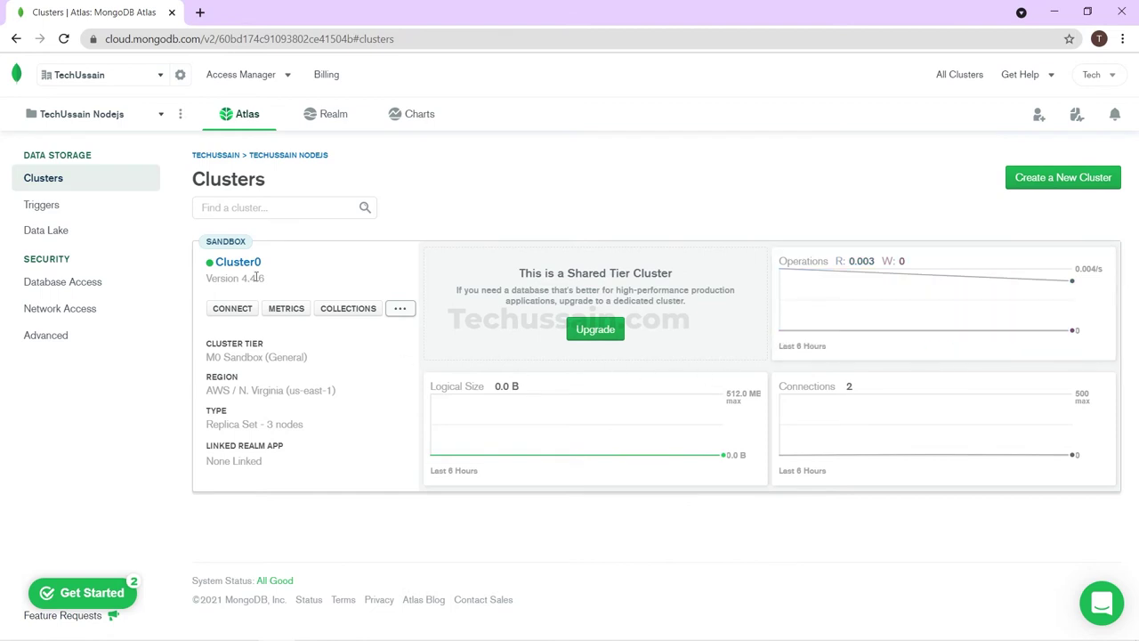
# - Create database techussaindb with a product collection in Cluster0's collections
pyautogui.click(344, 308)
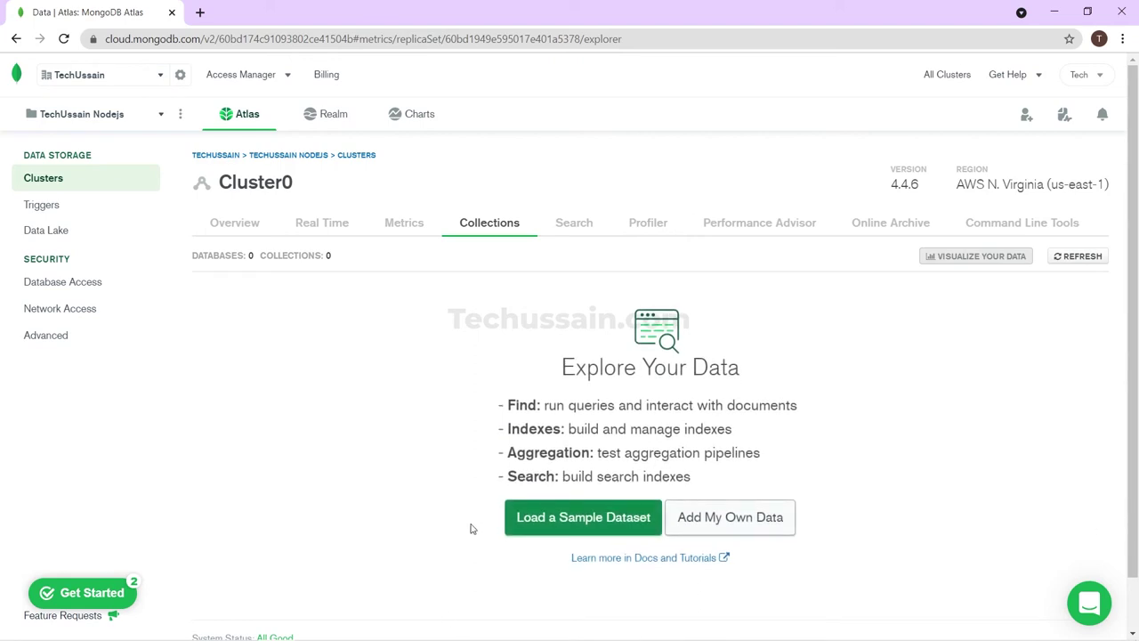
pyautogui.click(745, 524)
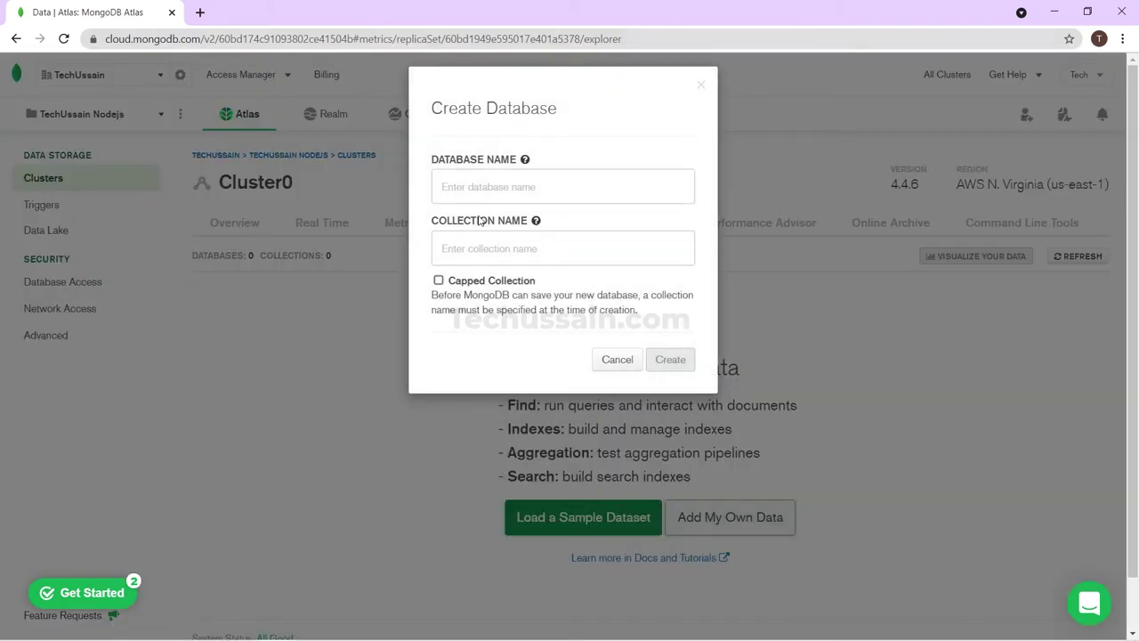
pyautogui.write('techussaindb')
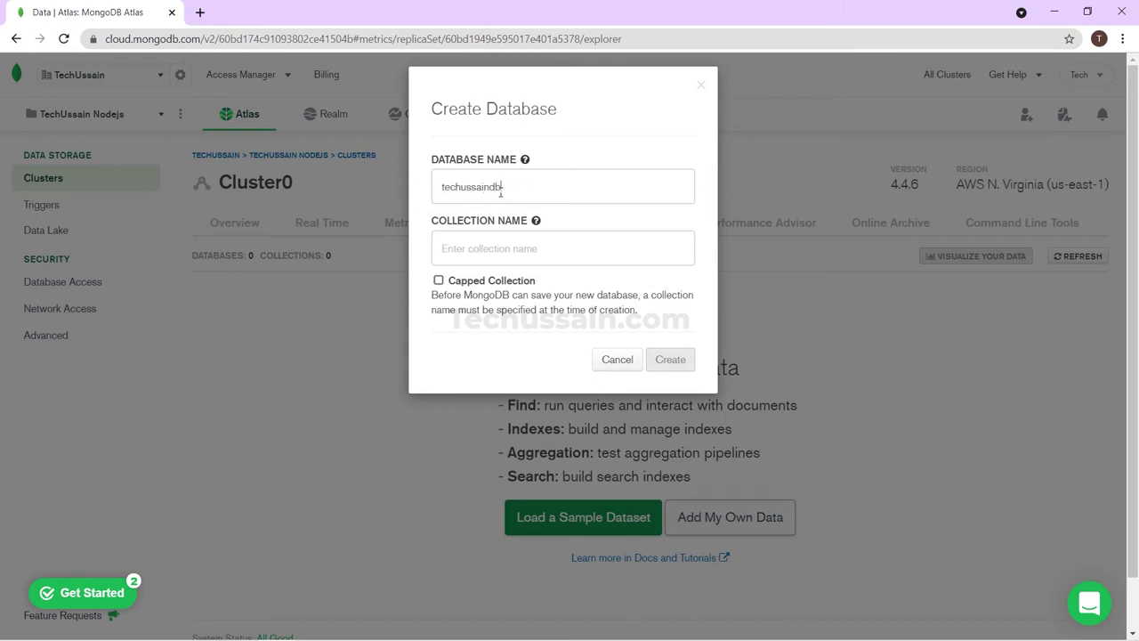
pyautogui.press('Tab')
pyautogui.press('Tab')
pyautogui.write('product')
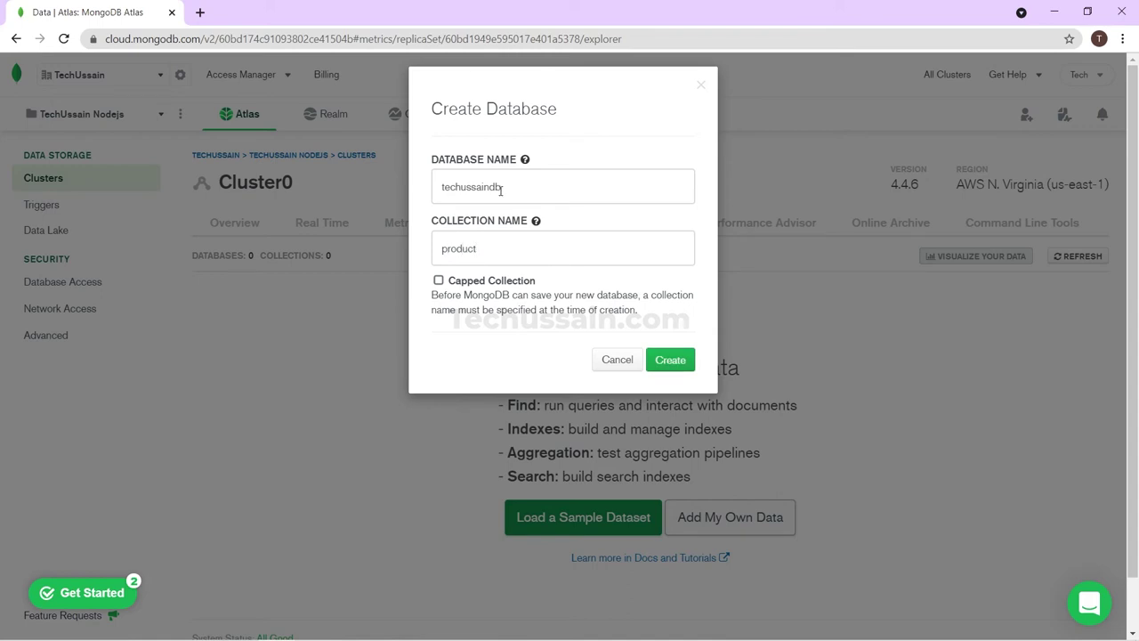
pyautogui.click(672, 361)
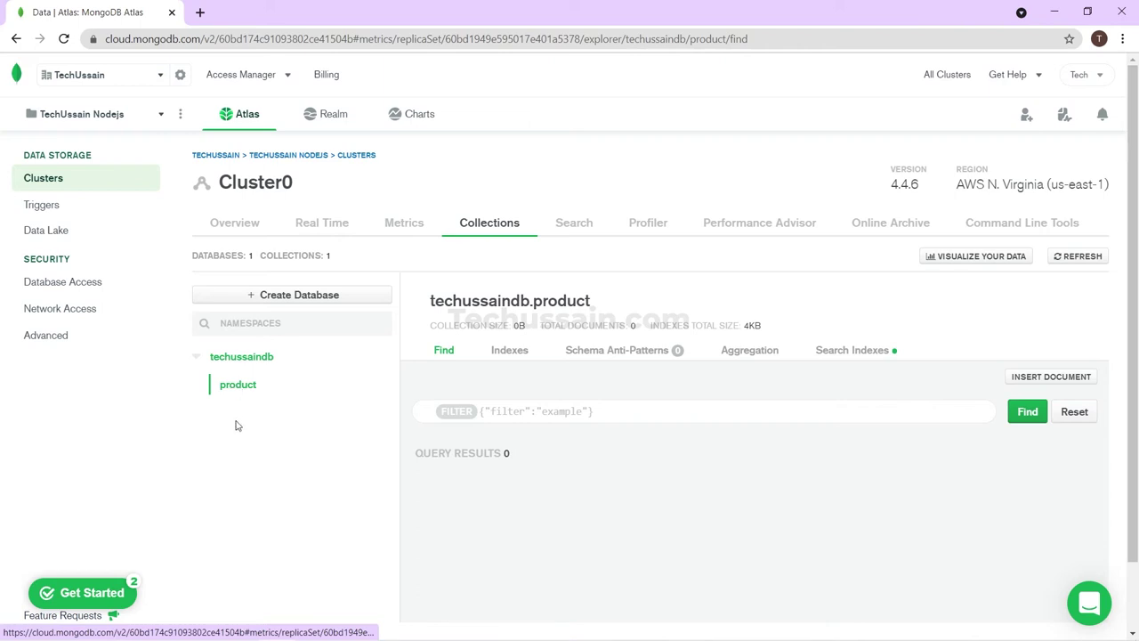
# - View techussaindb's collection list, then switch to Visual Studio Code
pyautogui.click(264, 356)
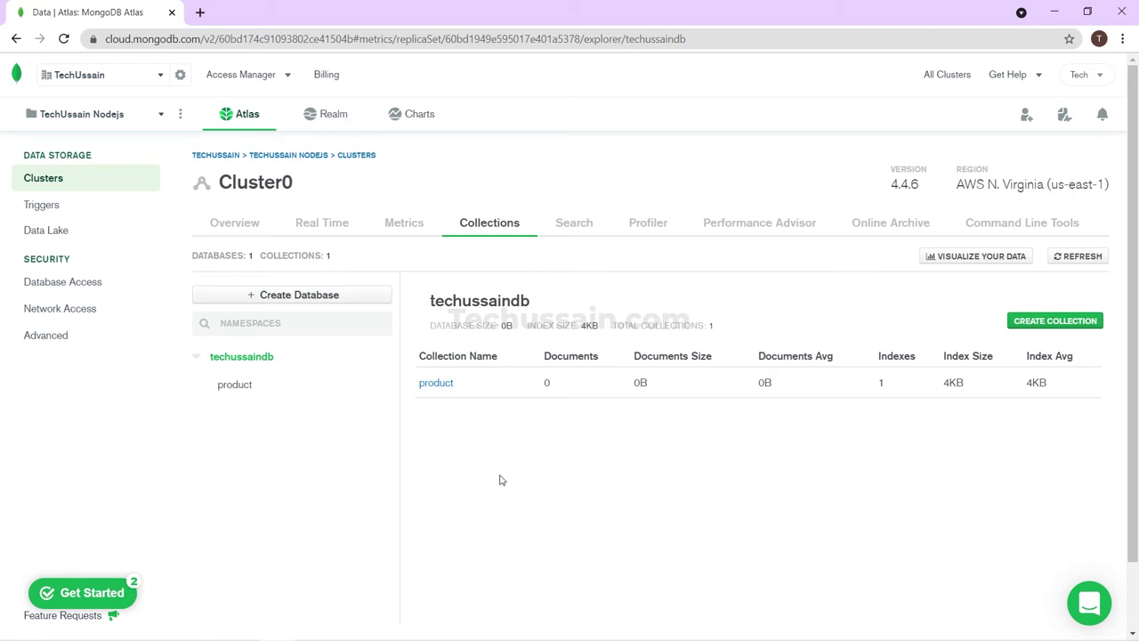
pyautogui.moveTo(338, 618)
pyautogui.click(240, 627)
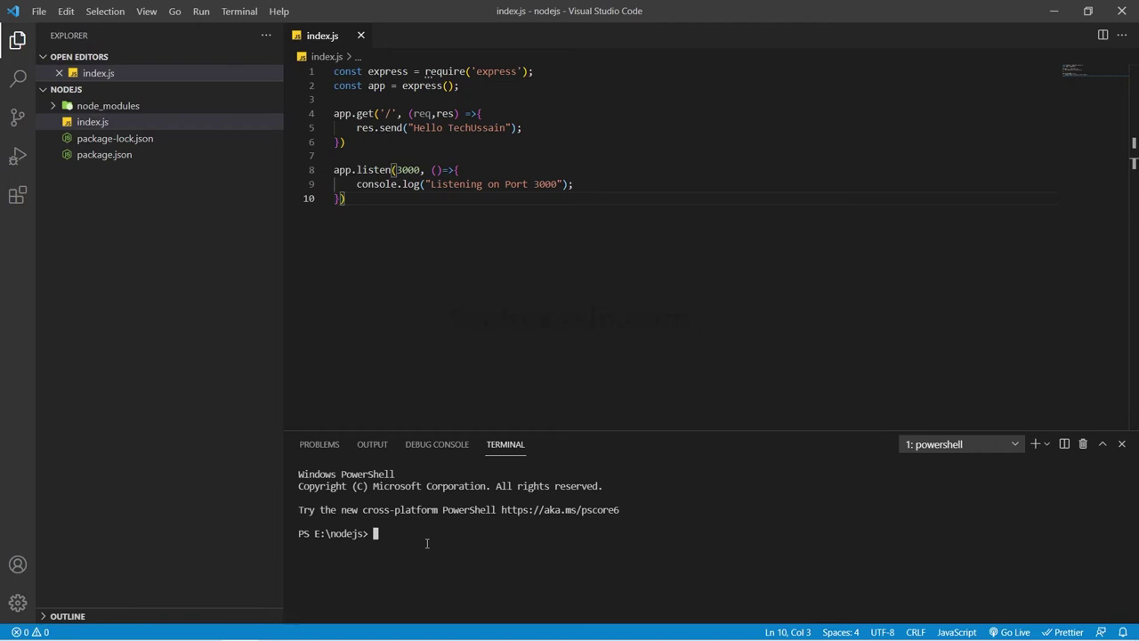
# - Install mongoose with npm in the integrated terminal, adding 30 packages
pyautogui.write('npm instal mongoose')
pyautogui.press('Return')
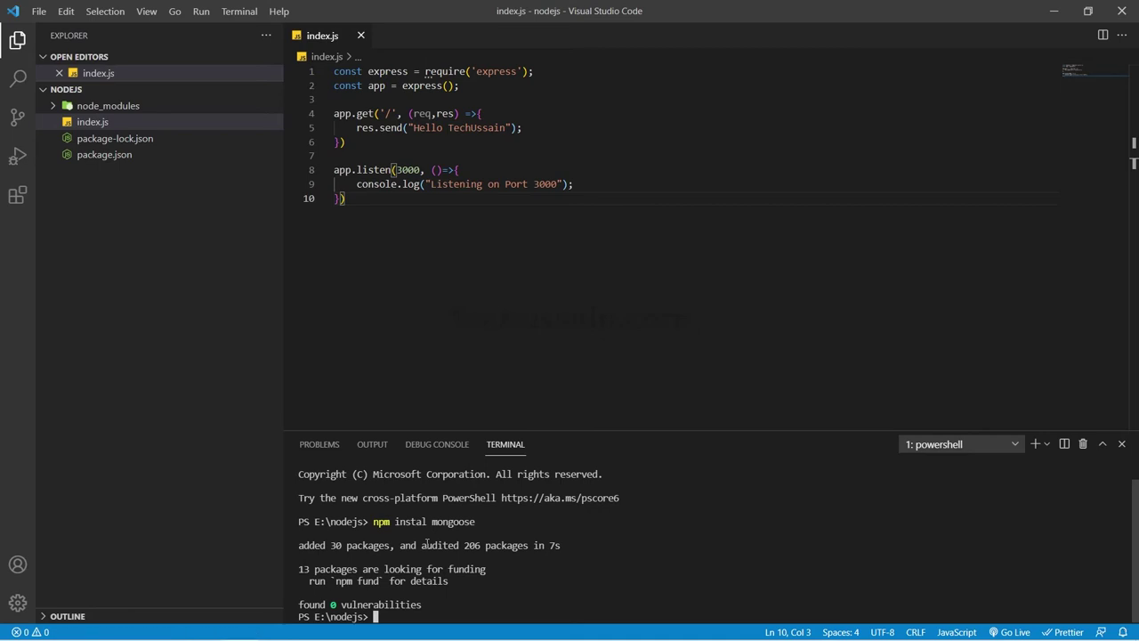
# - Add const mongoose = require('mongoose'); as line 2 of index.js
pyautogui.click(545, 75)
pyautogui.press('Return')
pyautogui.write('const m')
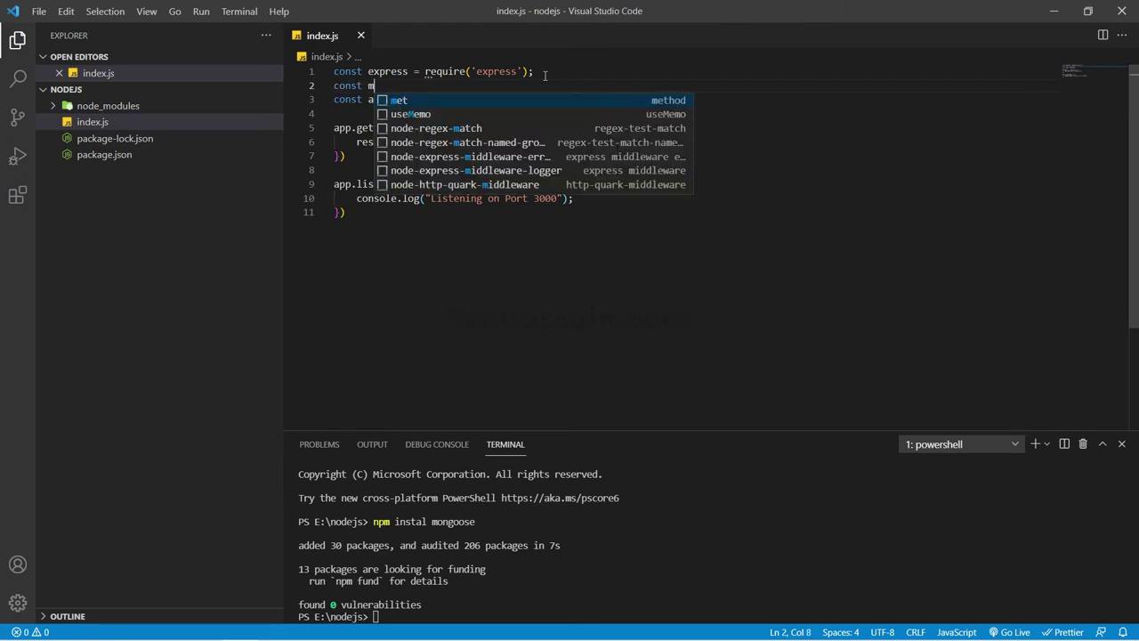
pyautogui.write('ongoose = require')
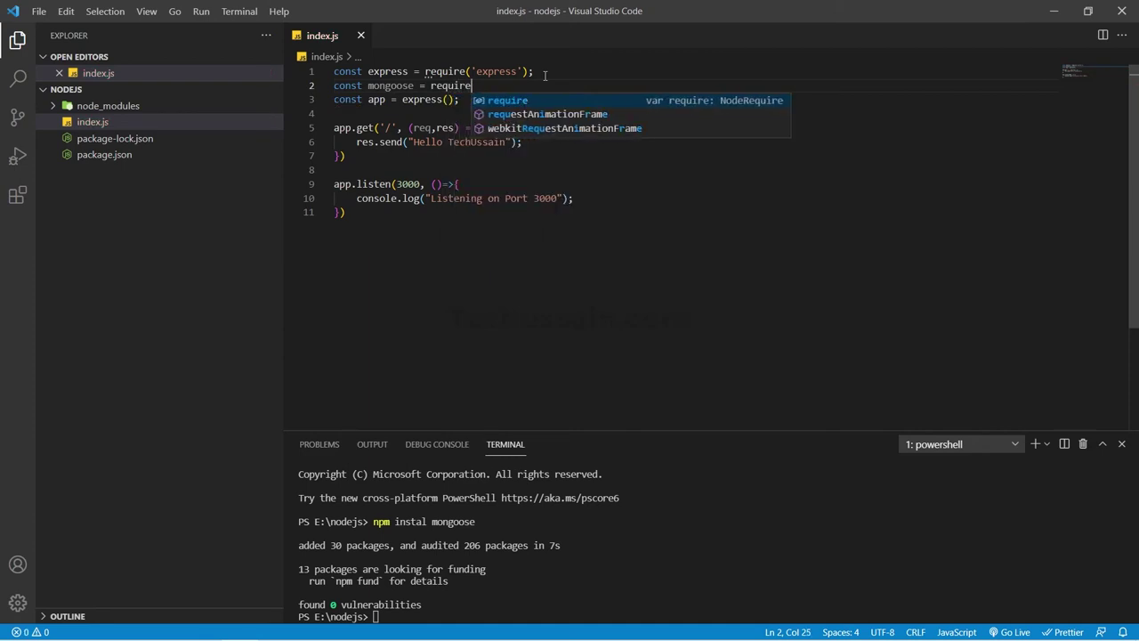
pyautogui.write('(')
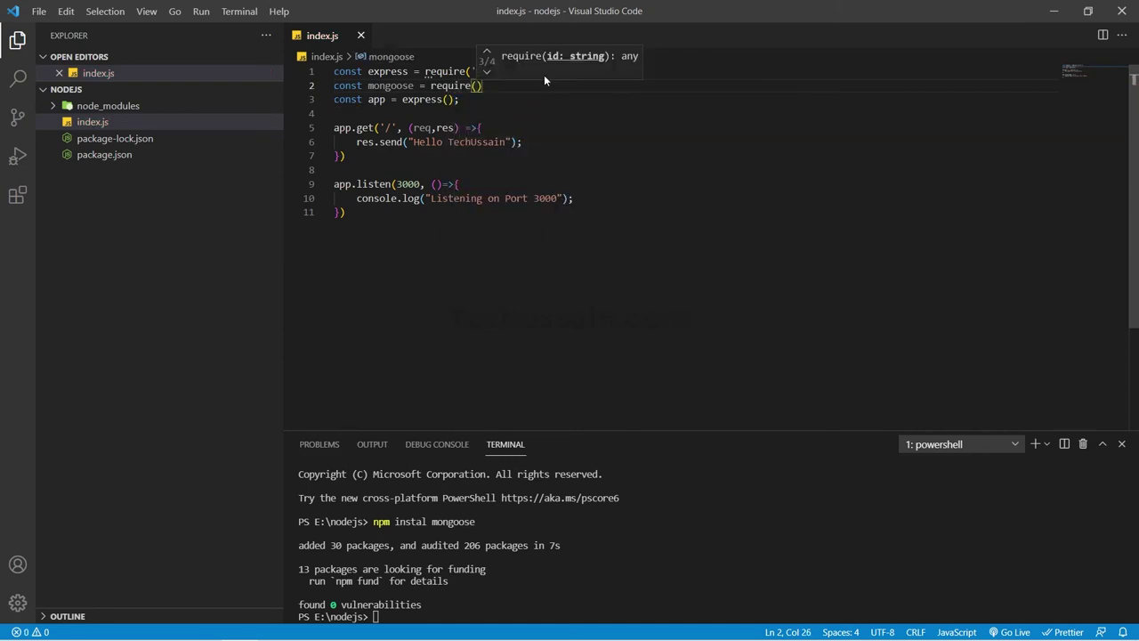
pyautogui.write("'m")
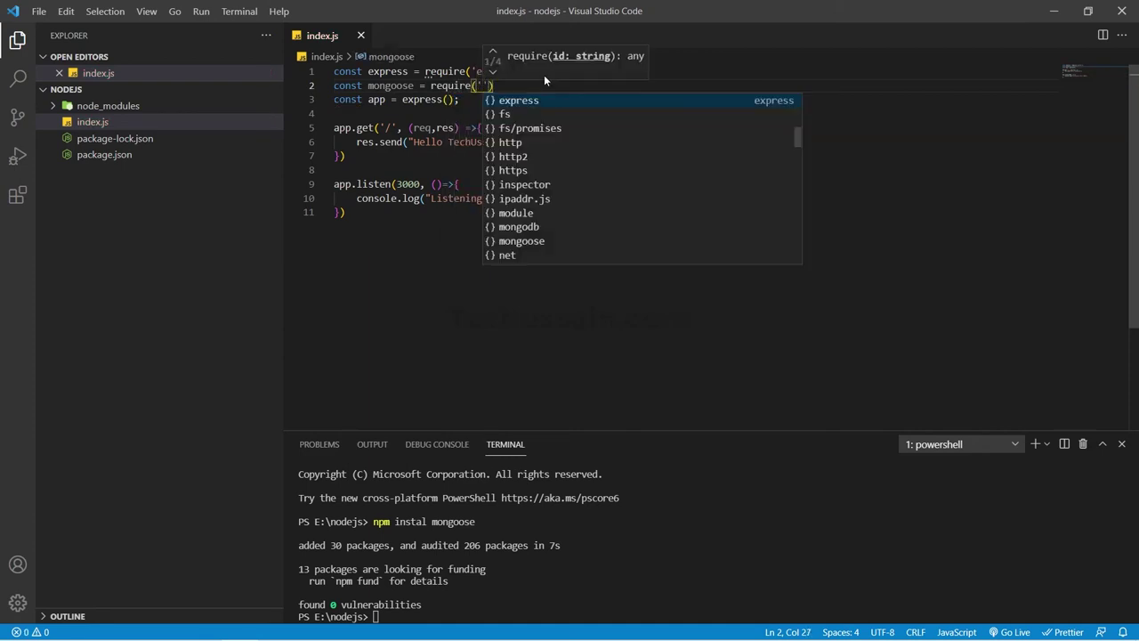
pyautogui.write('o')
pyautogui.press('Down')
pyautogui.press('Down')
pyautogui.press('Return')
pyautogui.write("';")
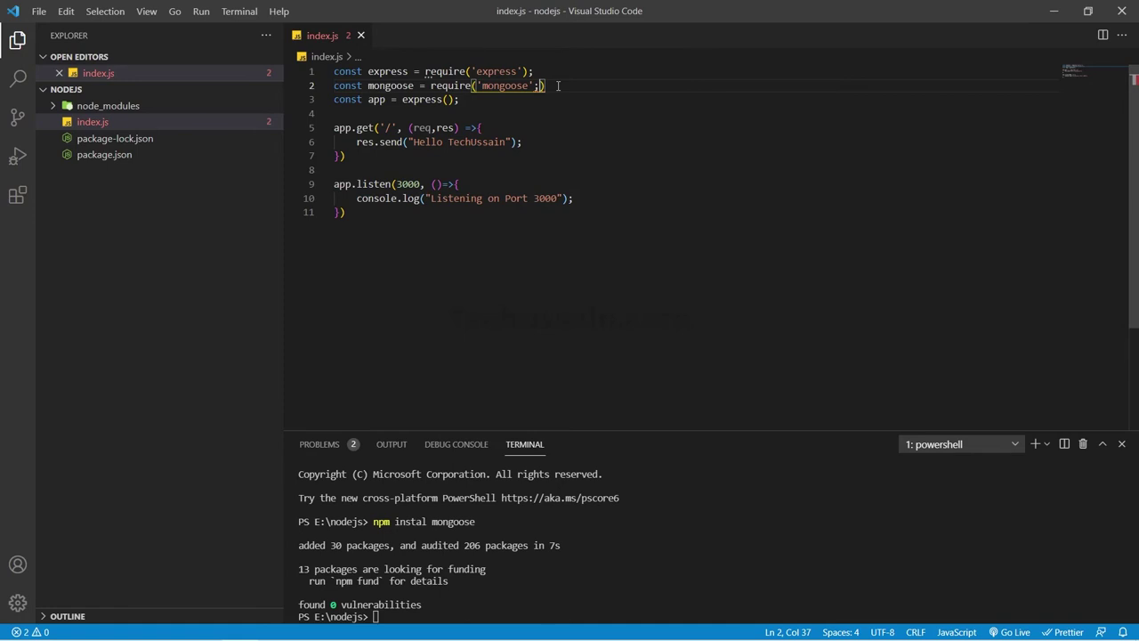
pyautogui.press('BackSpace')
pyautogui.press('Right')
pyautogui.write(';')
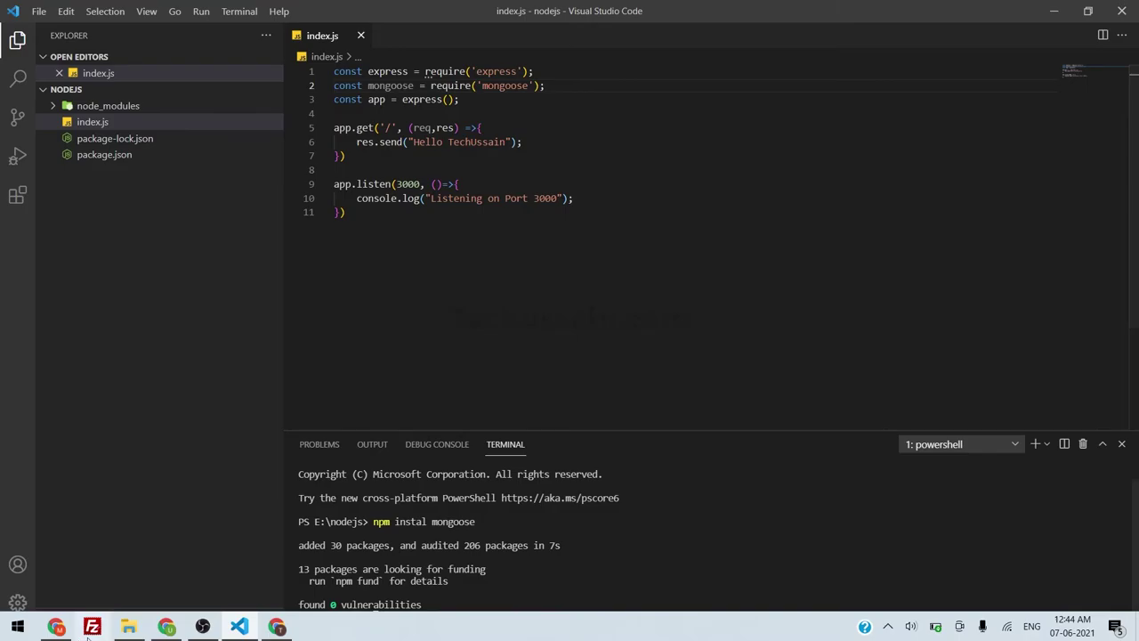
# - Start connecting an application to Cluster0, keeping Node.js as the driver
pyautogui.click(277, 628)
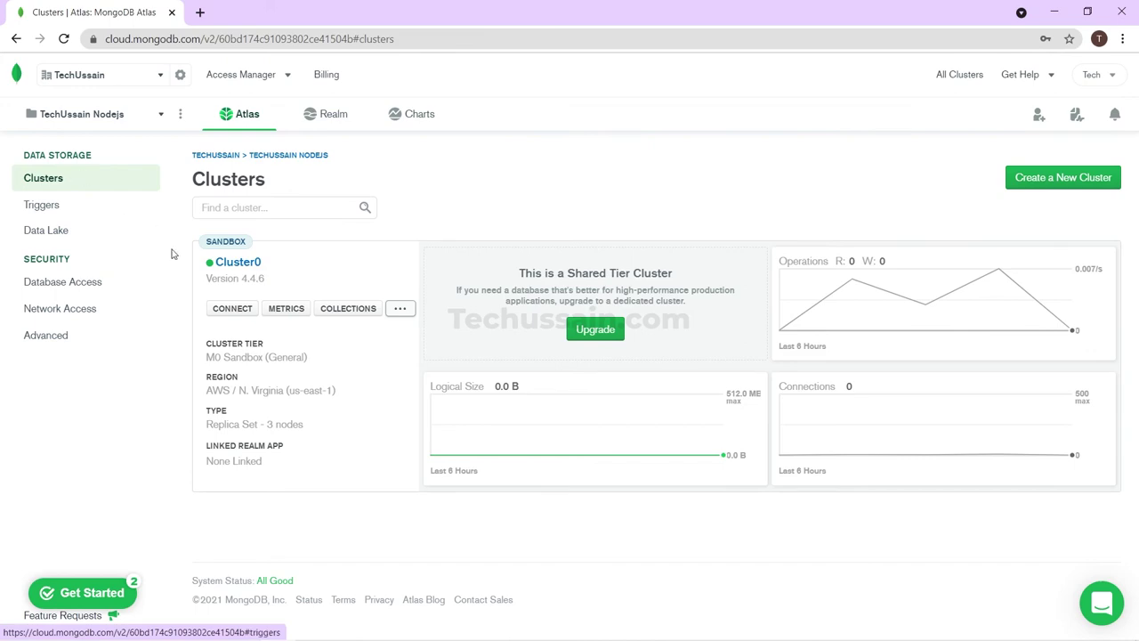
pyautogui.click(235, 308)
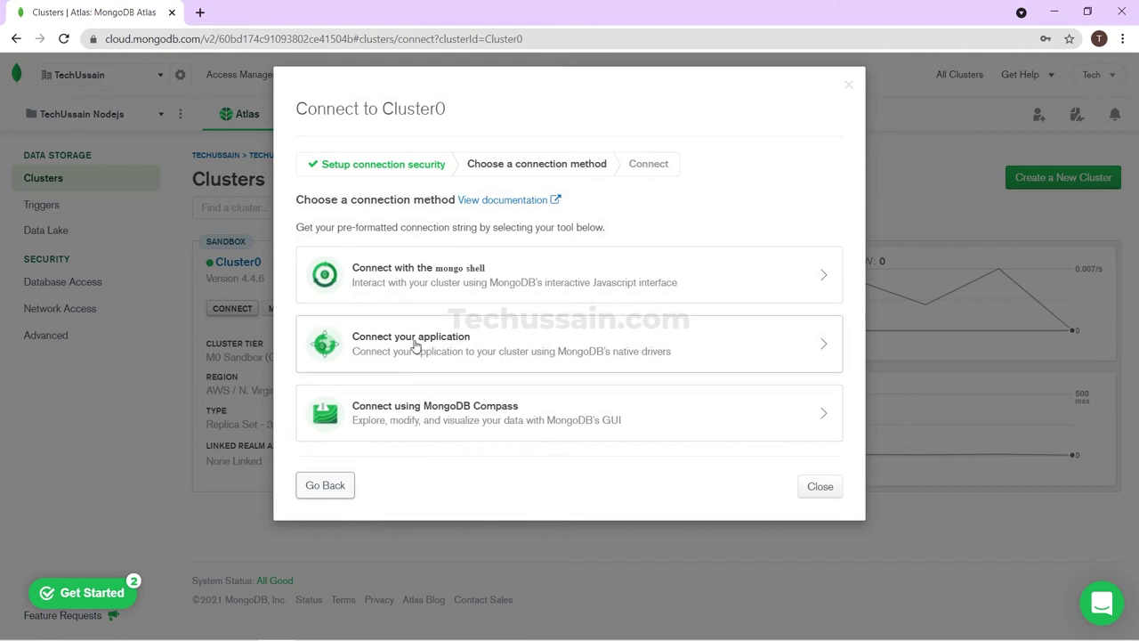
pyautogui.click(414, 345)
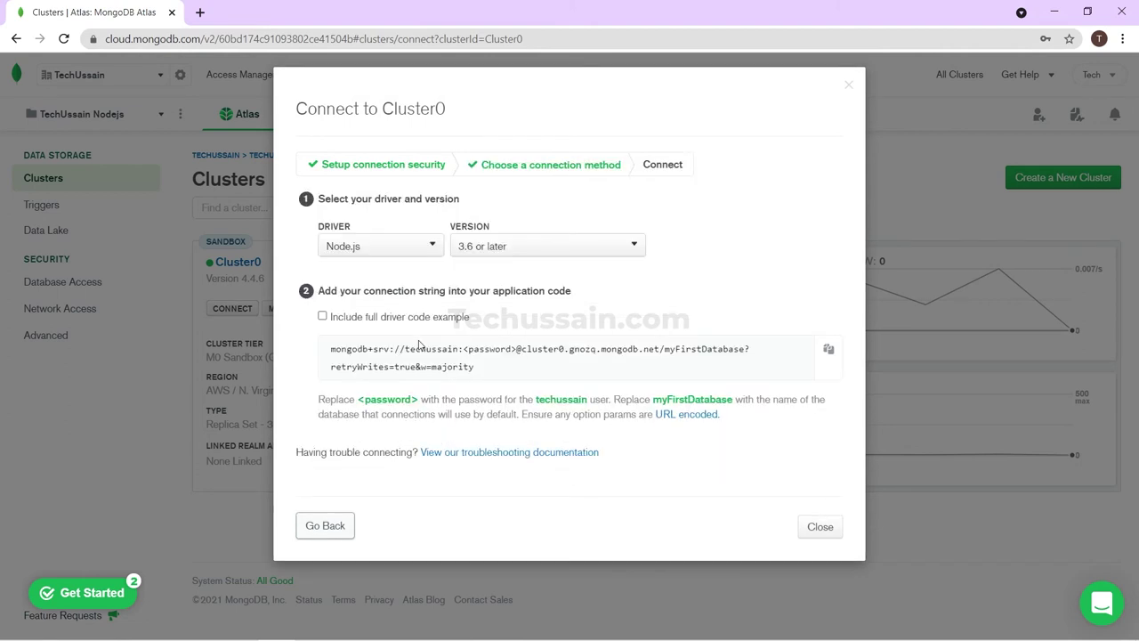
pyautogui.click(366, 252)
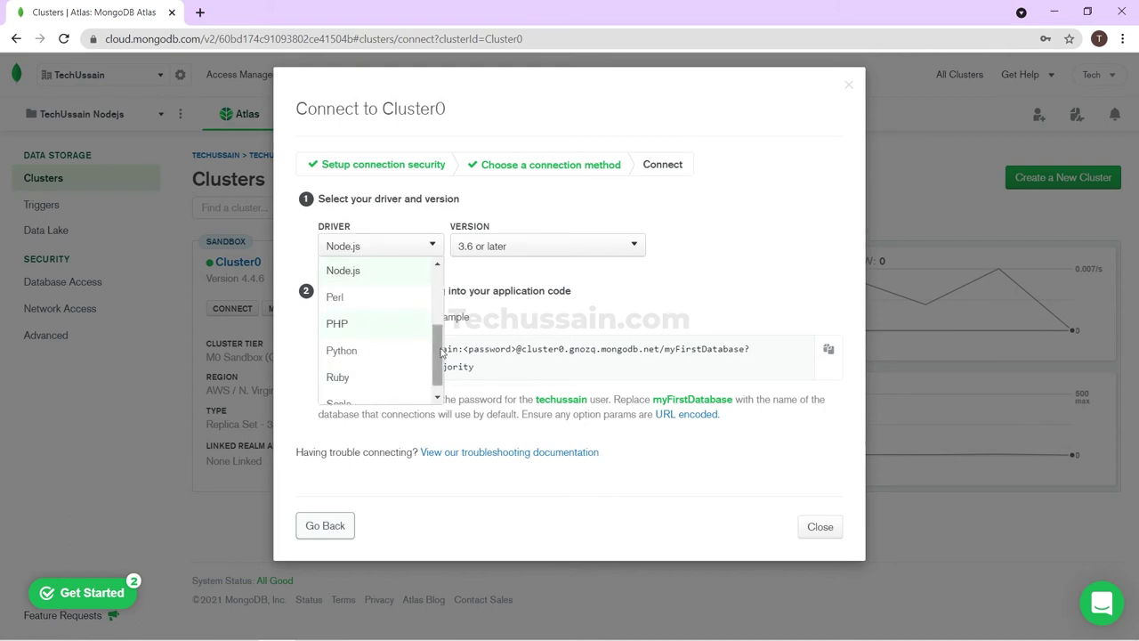
pyautogui.moveTo(440, 356); pyautogui.dragTo(437, 294)
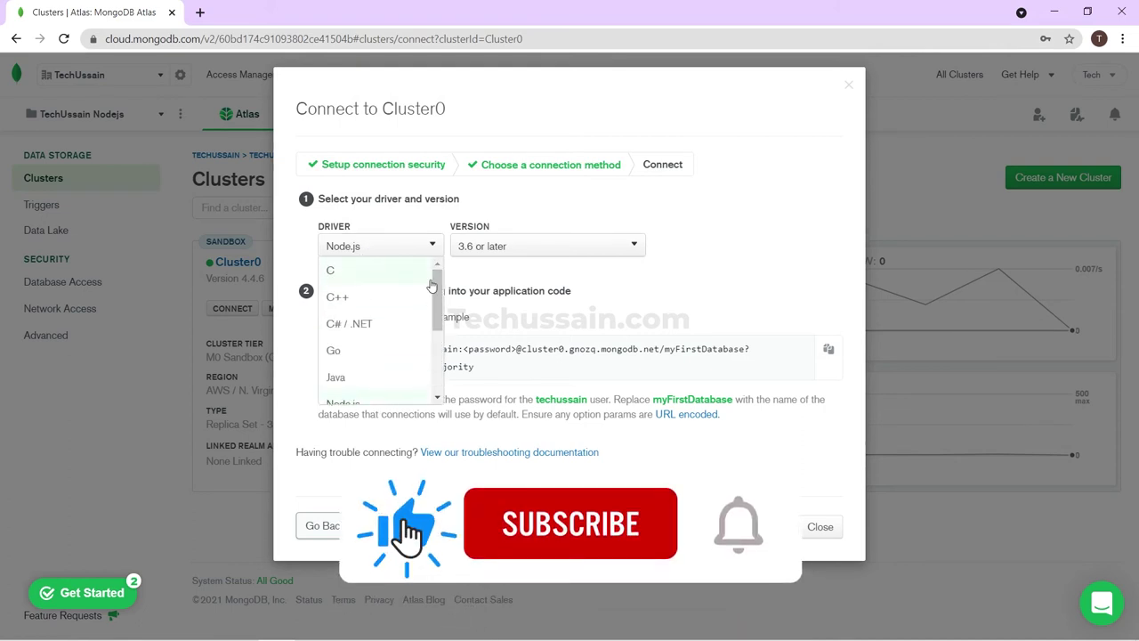
pyautogui.click(379, 251)
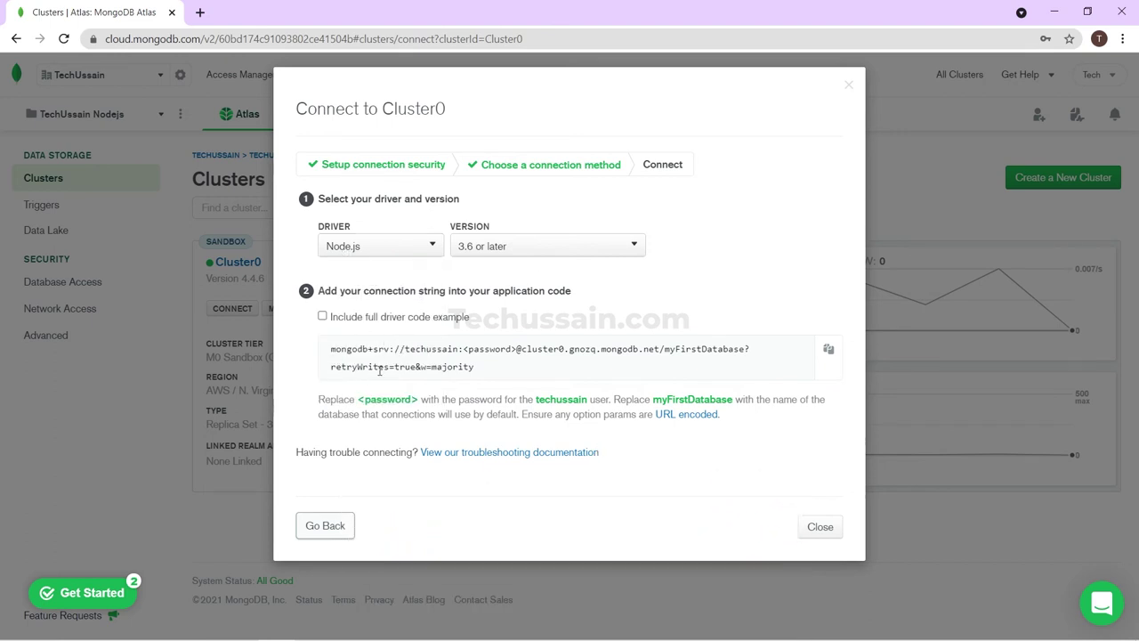
# - Copy Cluster0's Node.js connection string, close the connect window, and return to VS Code
pyautogui.doubleClick(430, 348)
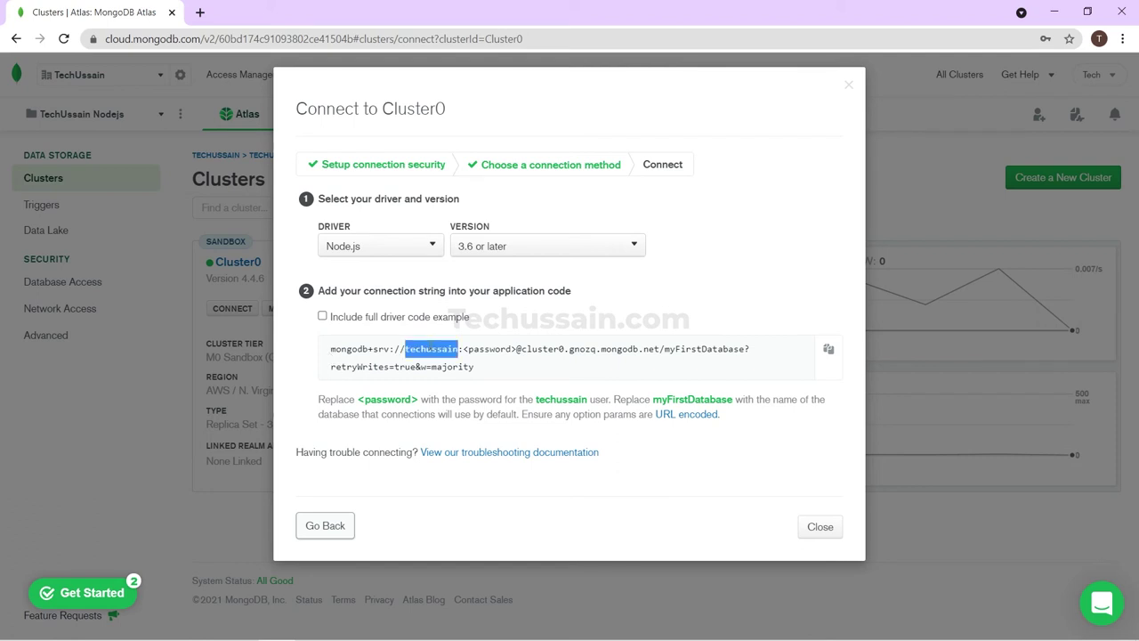
pyautogui.click(489, 348)
pyautogui.doubleClick(489, 348)
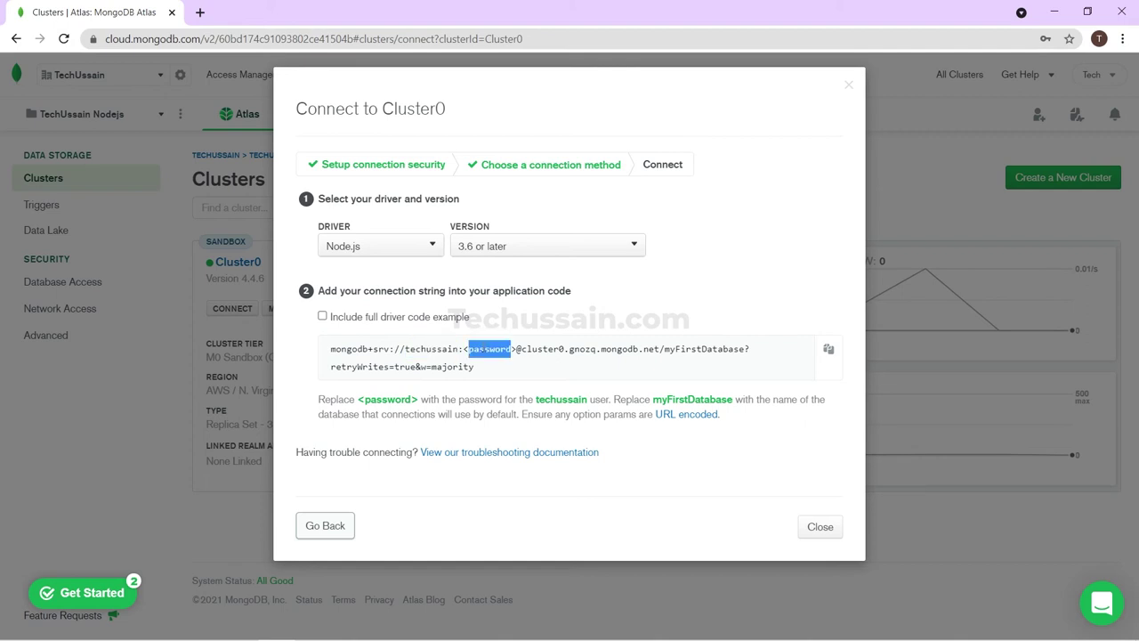
pyautogui.doubleClick(699, 349)
pyautogui.click(835, 356)
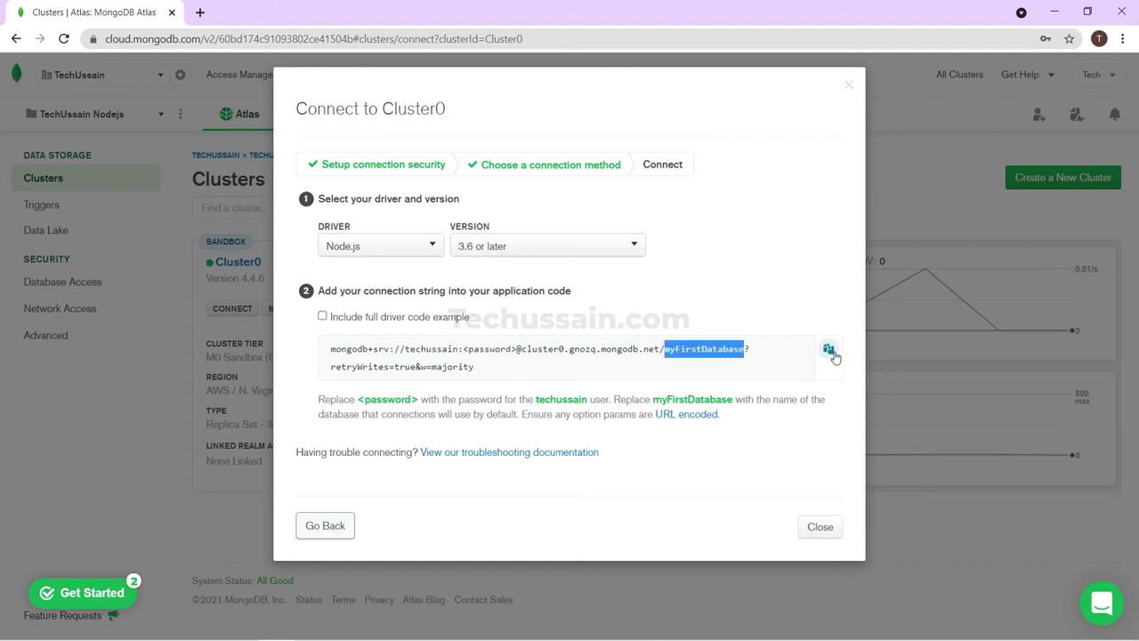
pyautogui.click(820, 526)
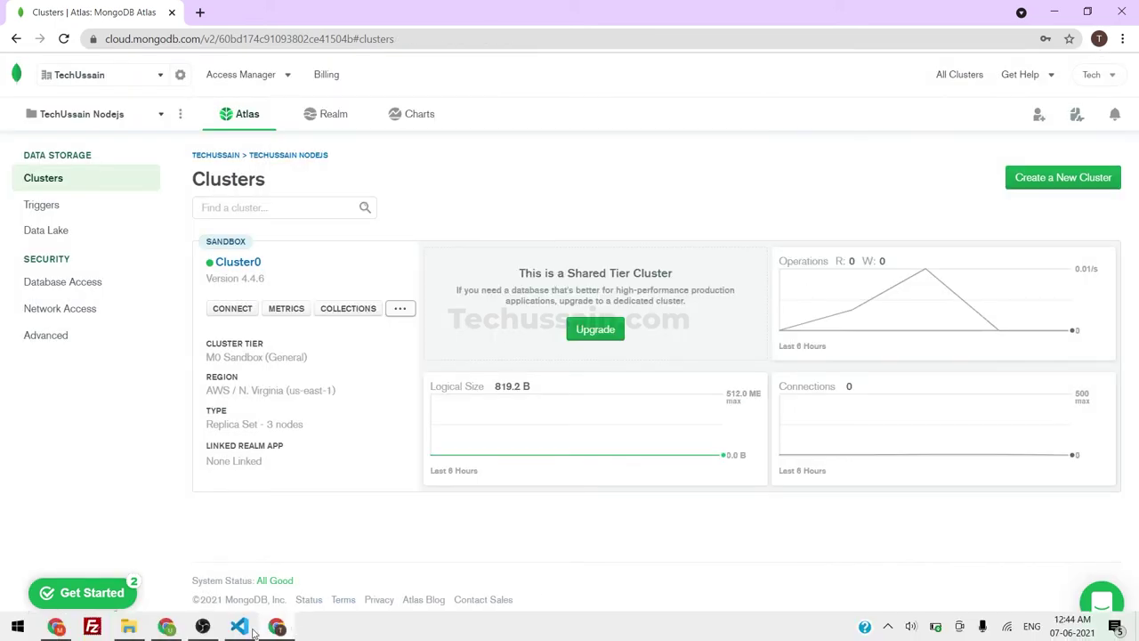
pyautogui.click(240, 628)
# - On a new line 9, write mongoose.connect('…'); with the pasted Atlas connection string
pyautogui.click(376, 166)
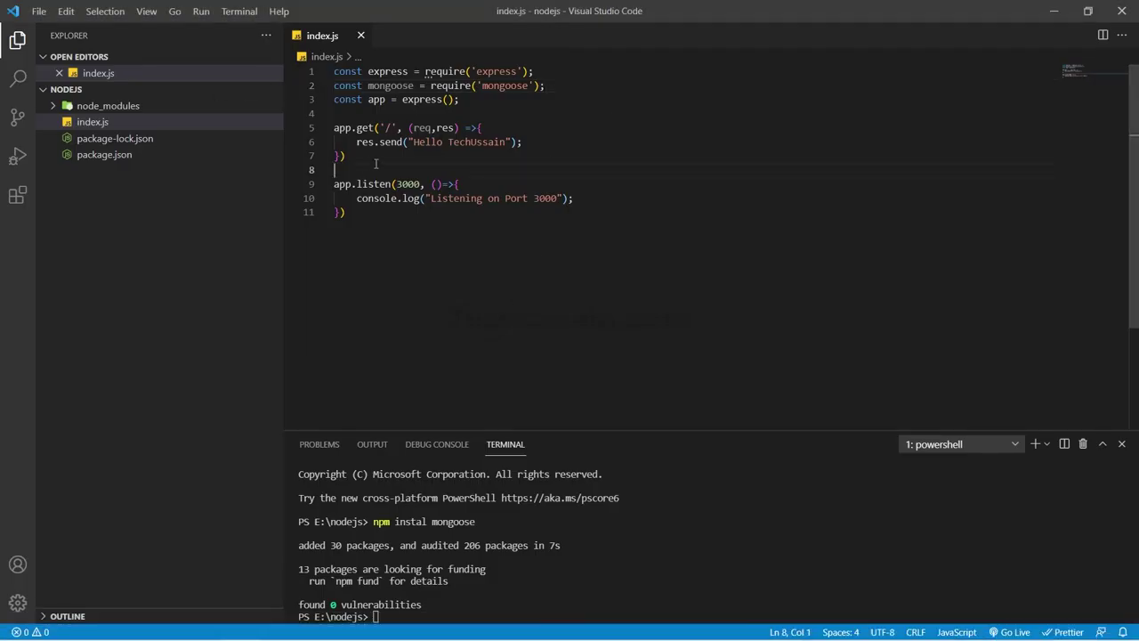
pyautogui.press('Return')
pyautogui.press('Up')
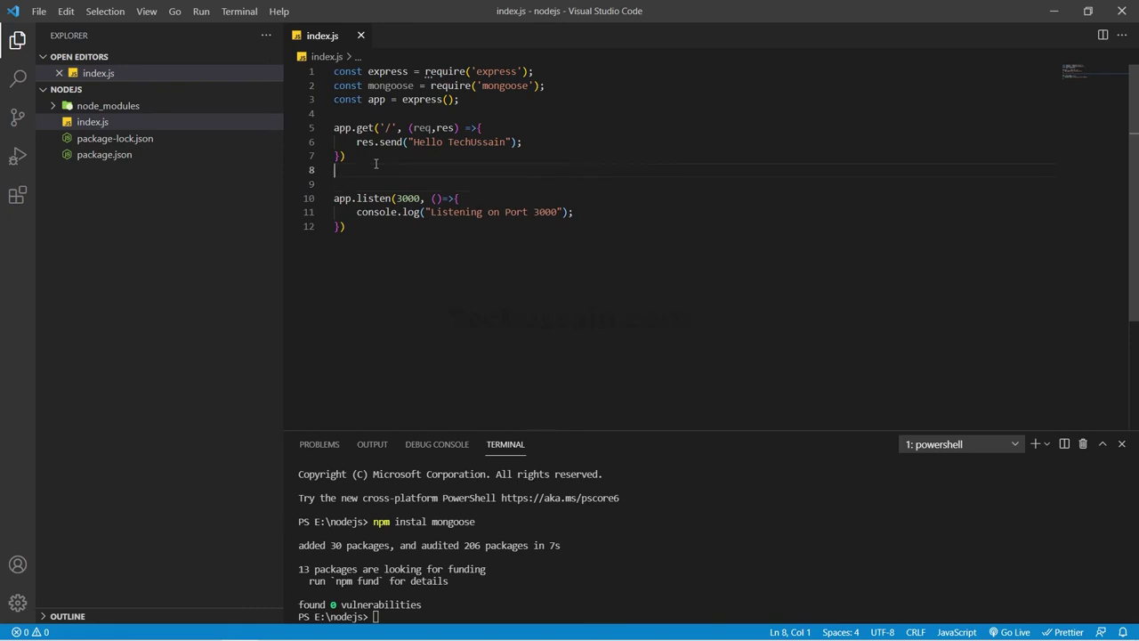
pyautogui.press('Return')
pyautogui.write('mo')
pyautogui.press('Tab')
pyautogui.write('.')
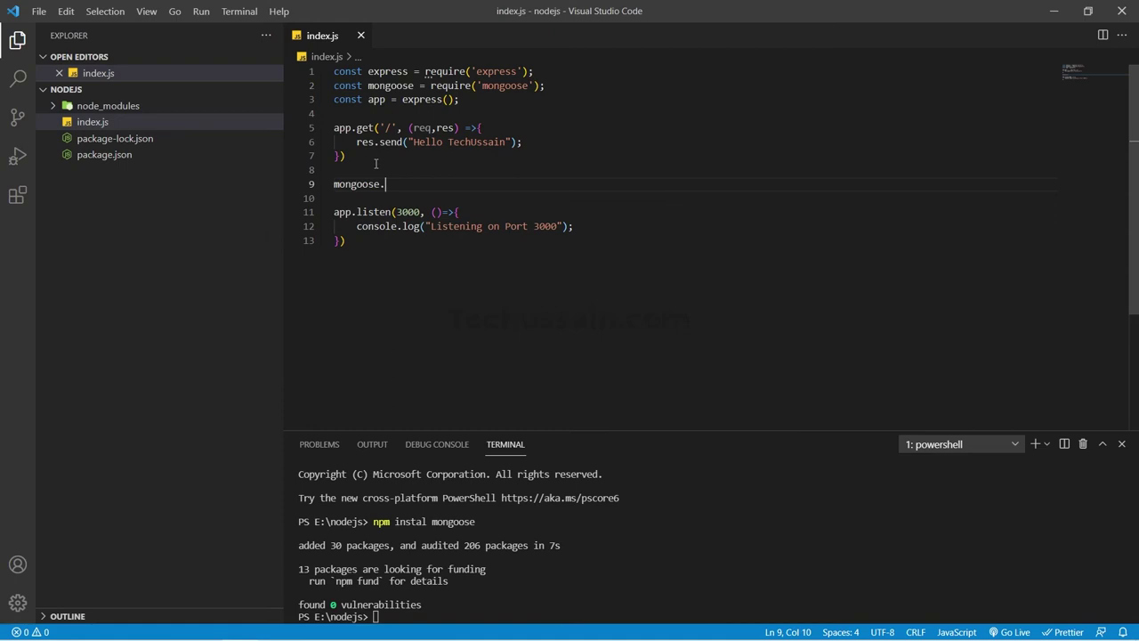
pyautogui.write('c')
pyautogui.press('Tab')
pyautogui.write("('")
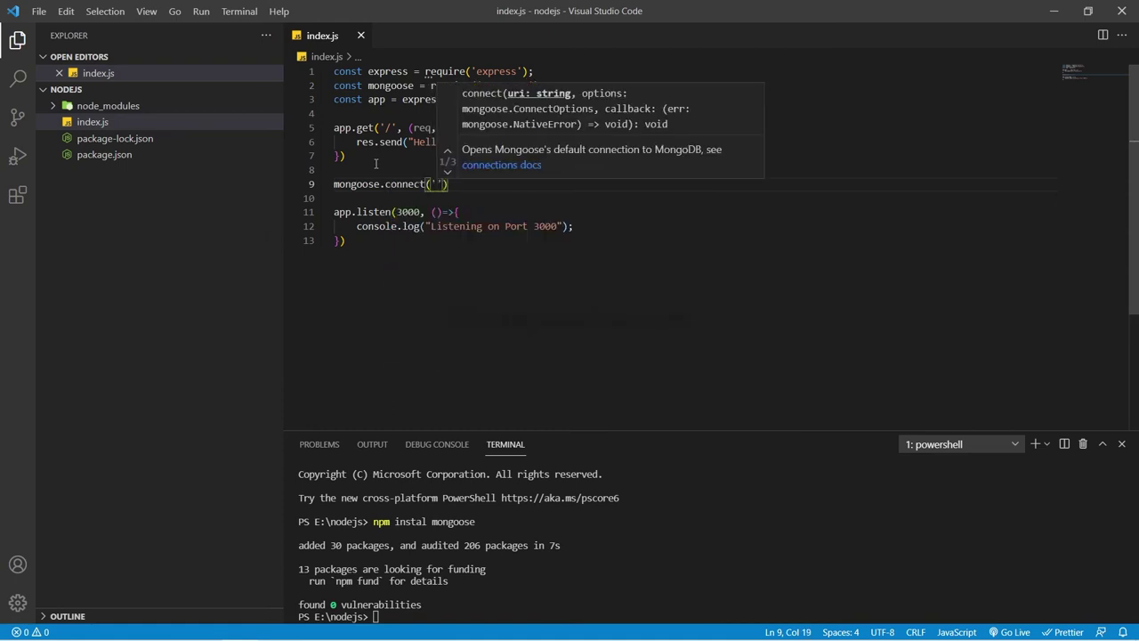
pyautogui.hotkey('ctrl', 'v')
pyautogui.press('Right')
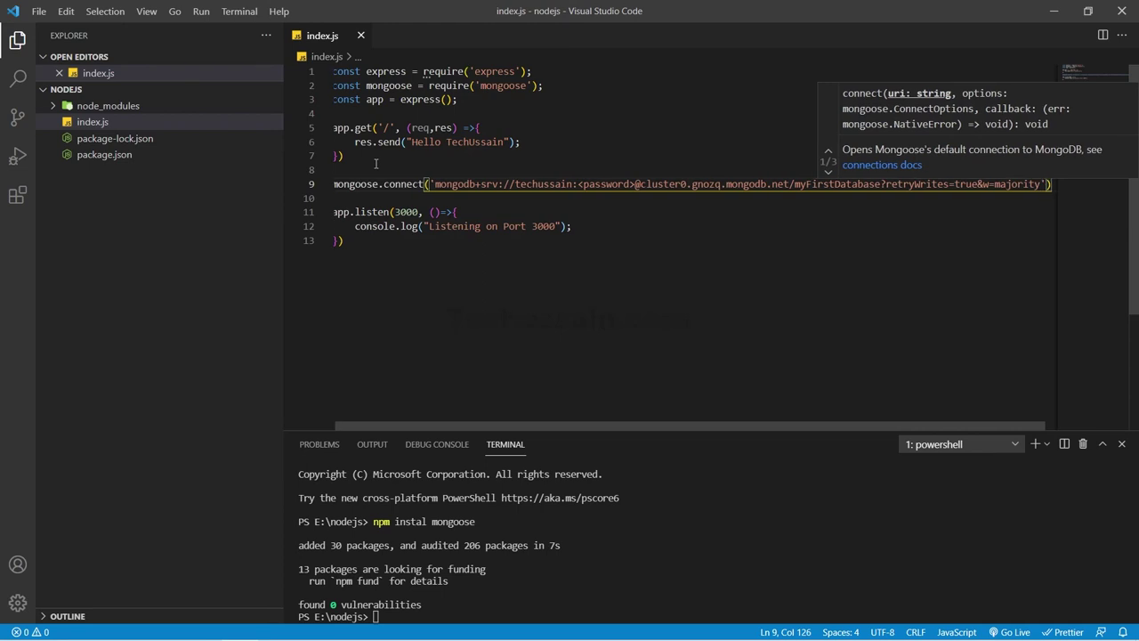
pyautogui.write(';')
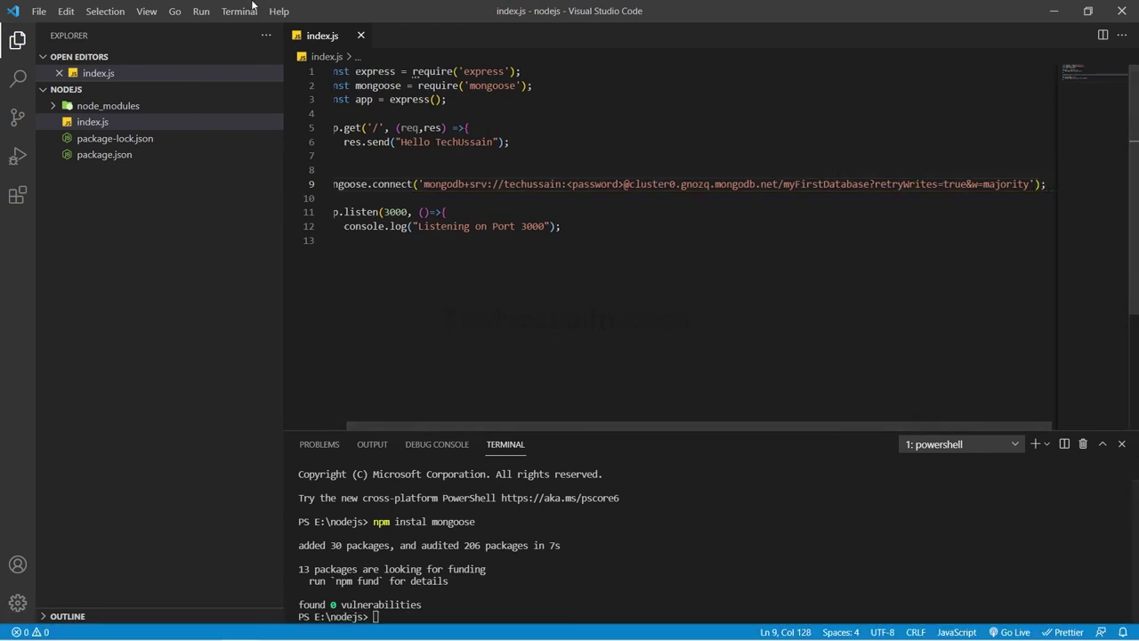
# - Replace <password> with the database user's password and myFirstDatabase with techussaindb
pyautogui.moveTo(567, 185); pyautogui.dragTo(625, 186)
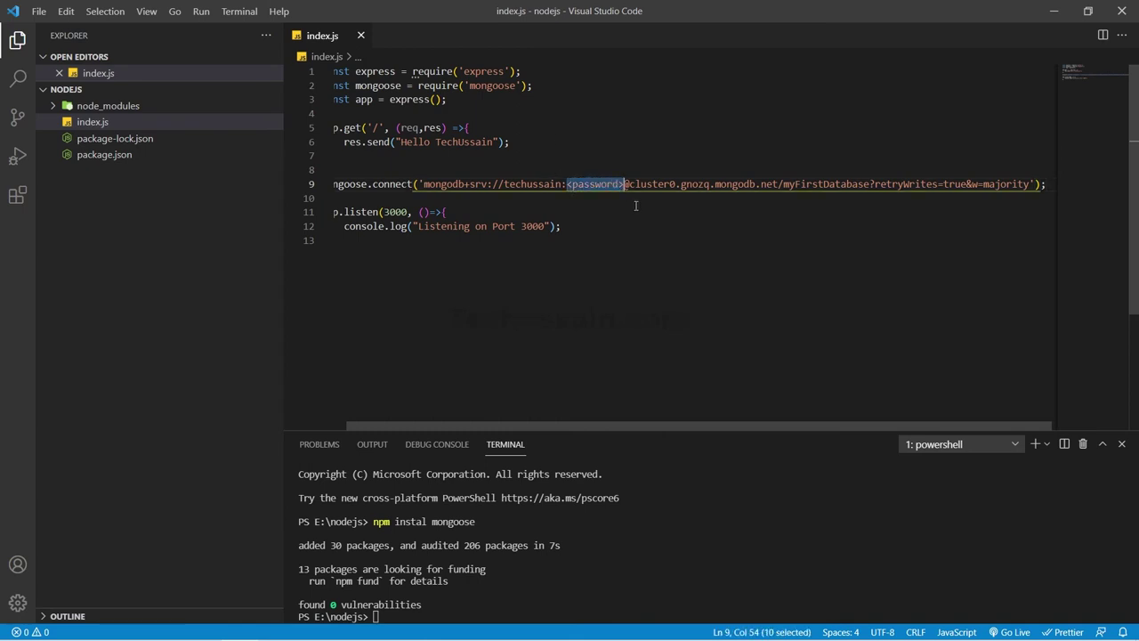
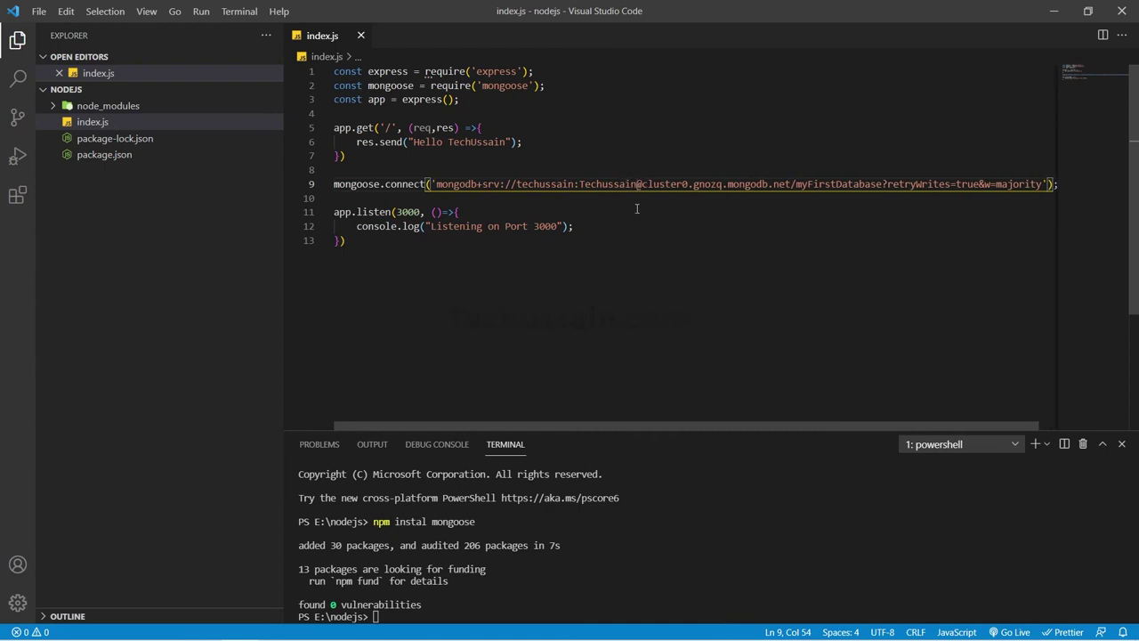
pyautogui.click(849, 185)
pyautogui.doubleClick(849, 185)
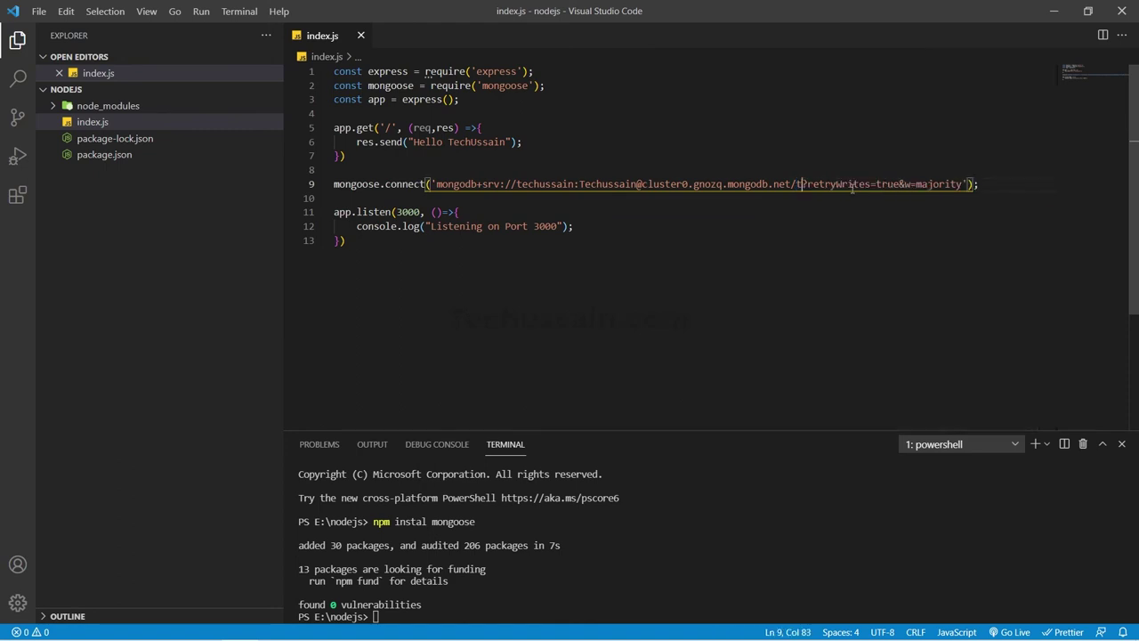
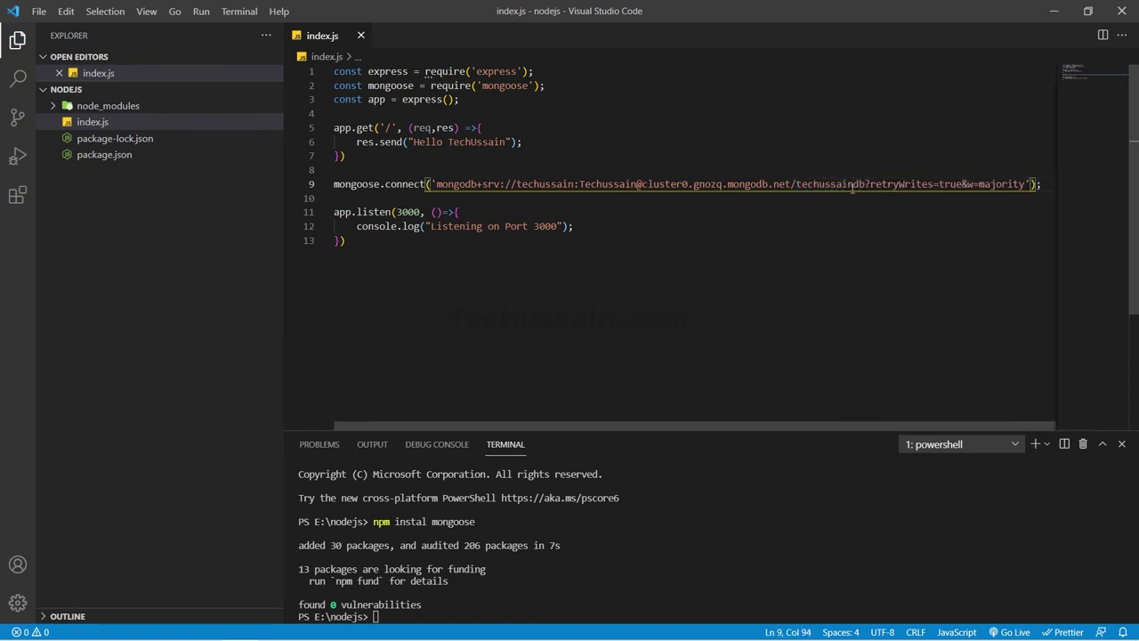
pyautogui.hotkey('alt', 'Tab')
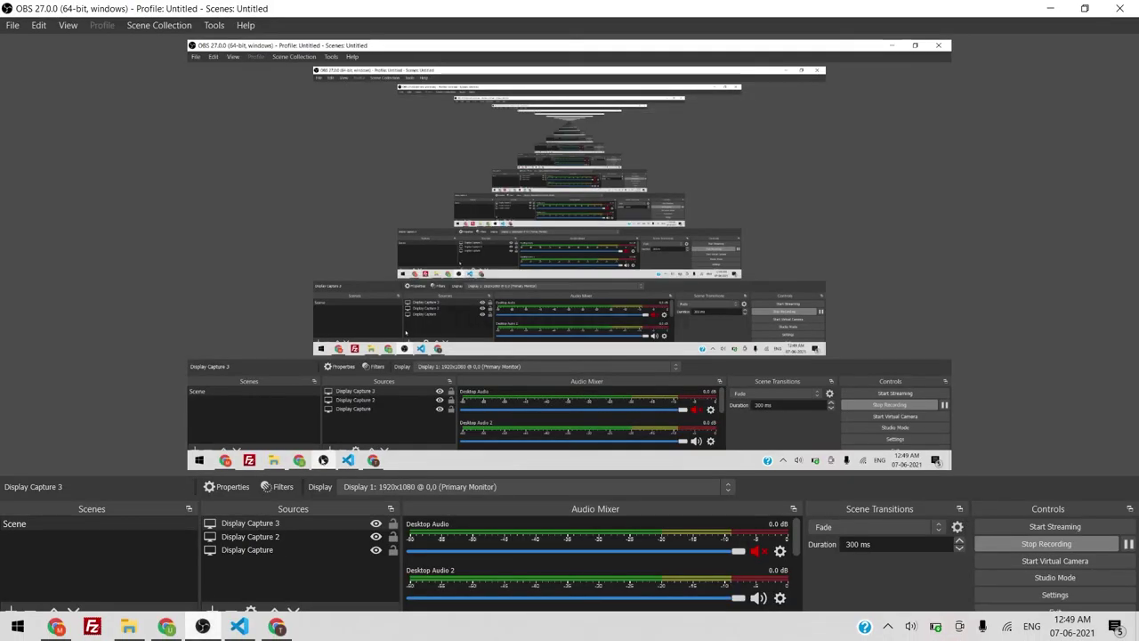
# - Add the missing password characters just before the @ in the connection string
pyautogui.click(240, 627)
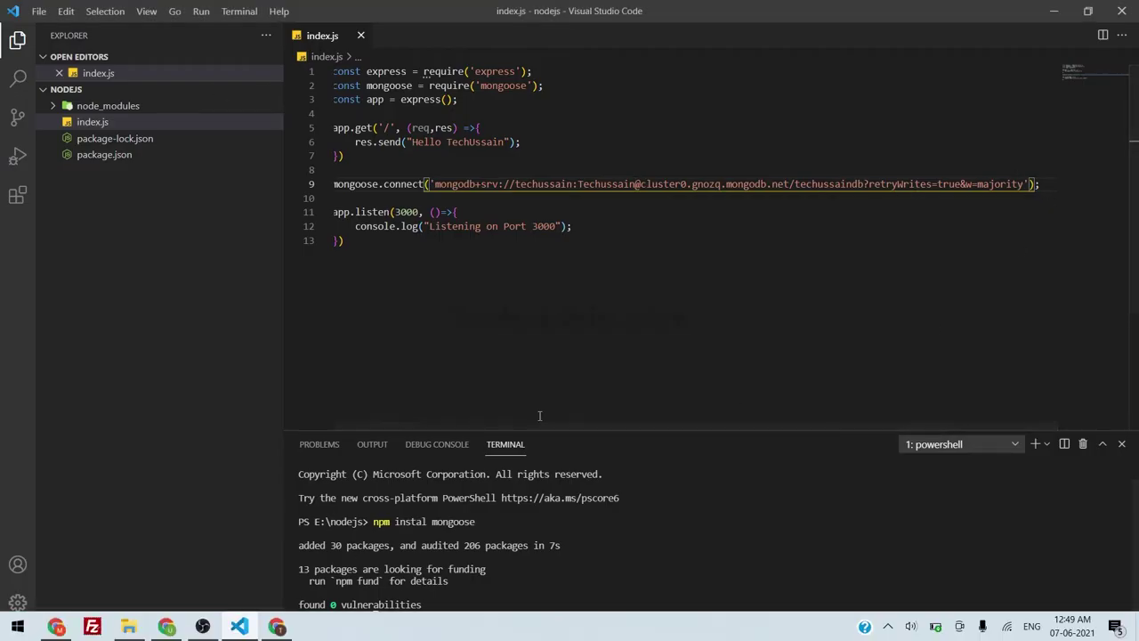
pyautogui.click(640, 184)
pyautogui.click(636, 184)
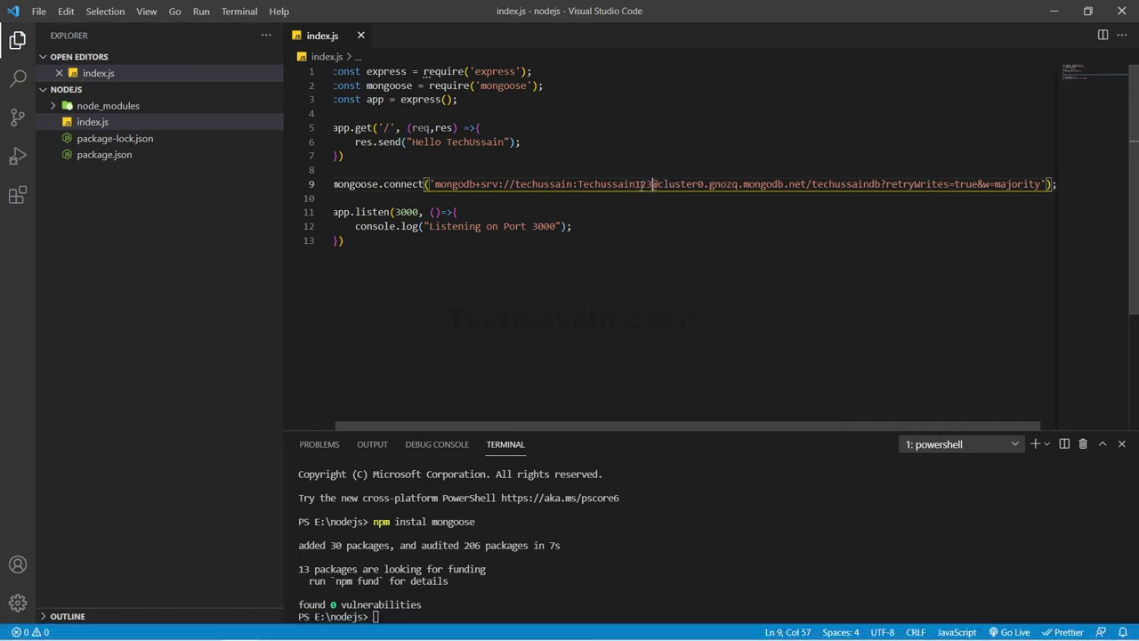
# - Start an options object after the URI in mongoose.connect, beginning useNewUrlParser
pyautogui.click(1045, 184)
pyautogui.write(',')
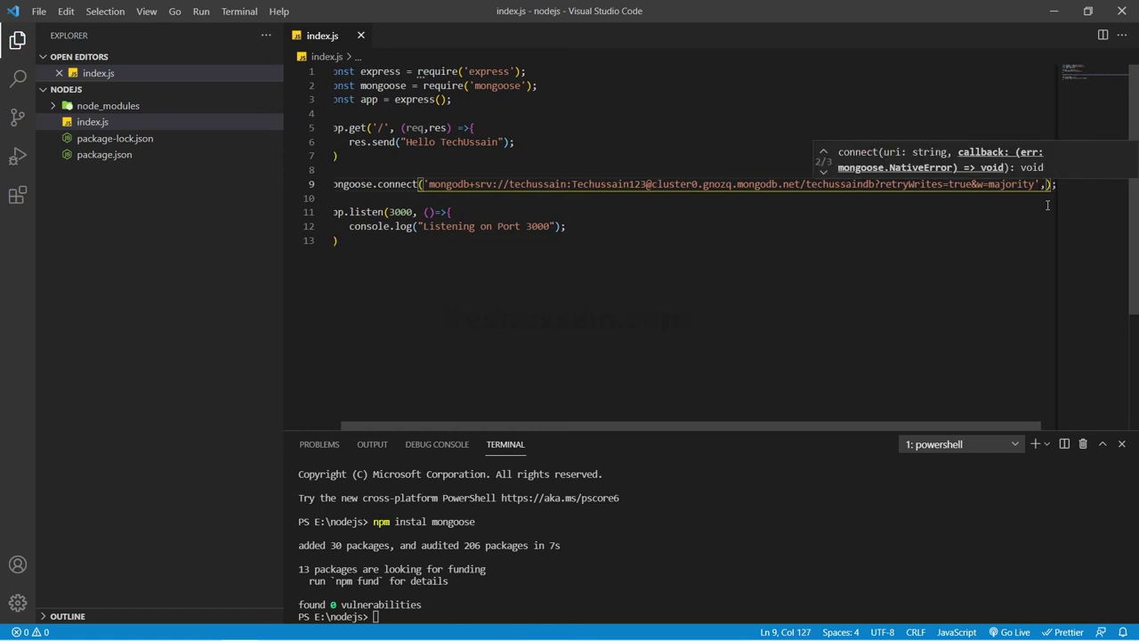
pyautogui.write('{')
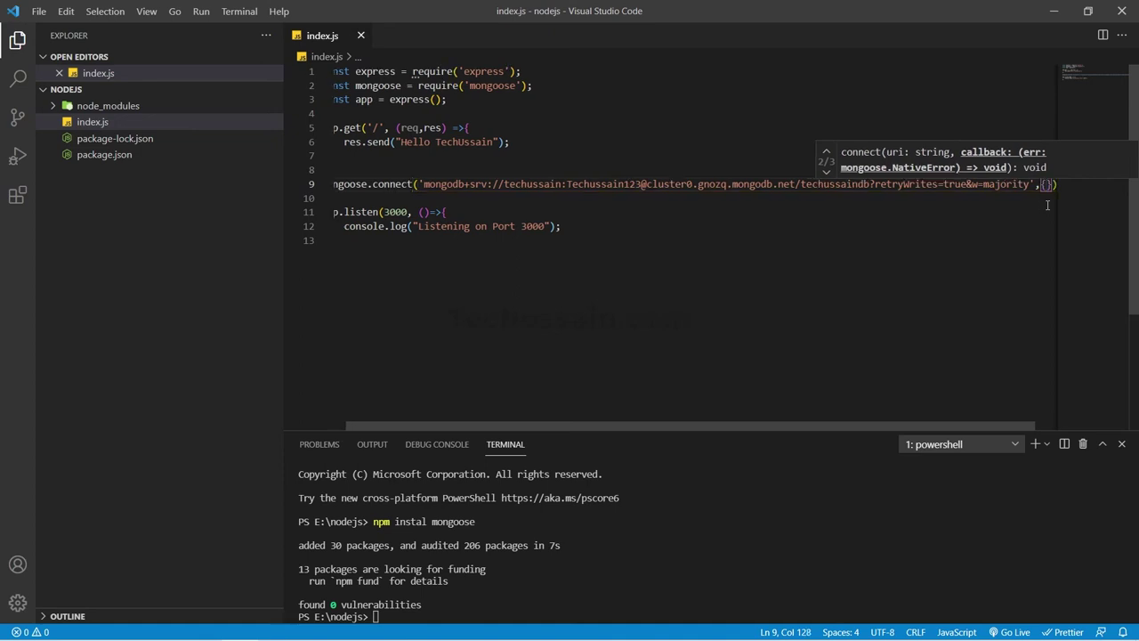
pyautogui.press('Return')
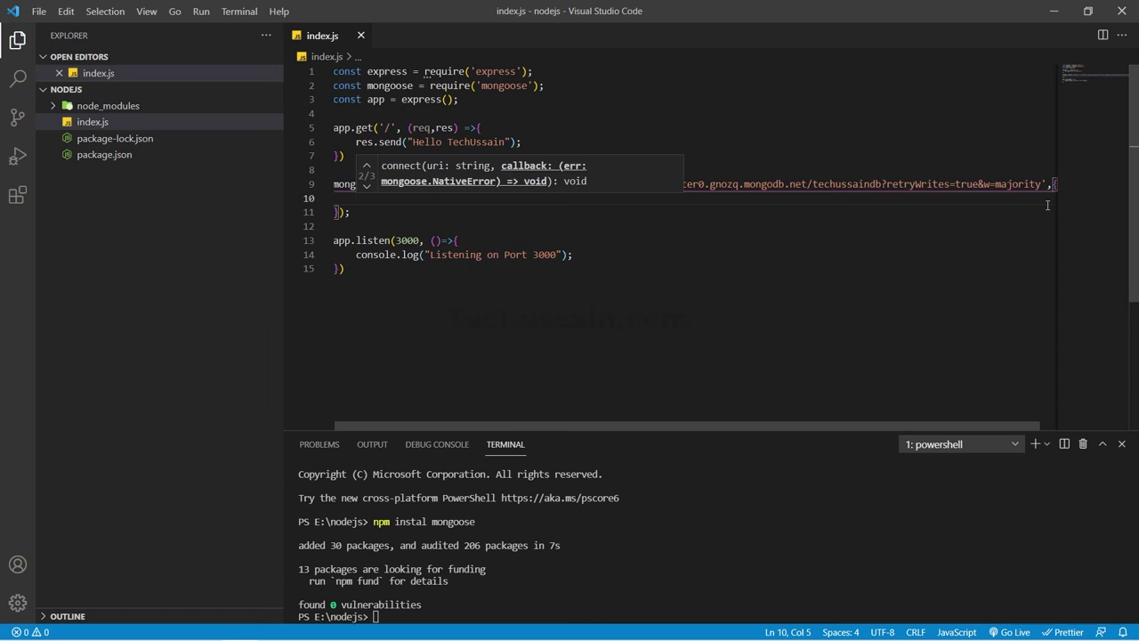
pyautogui.write('useNe')
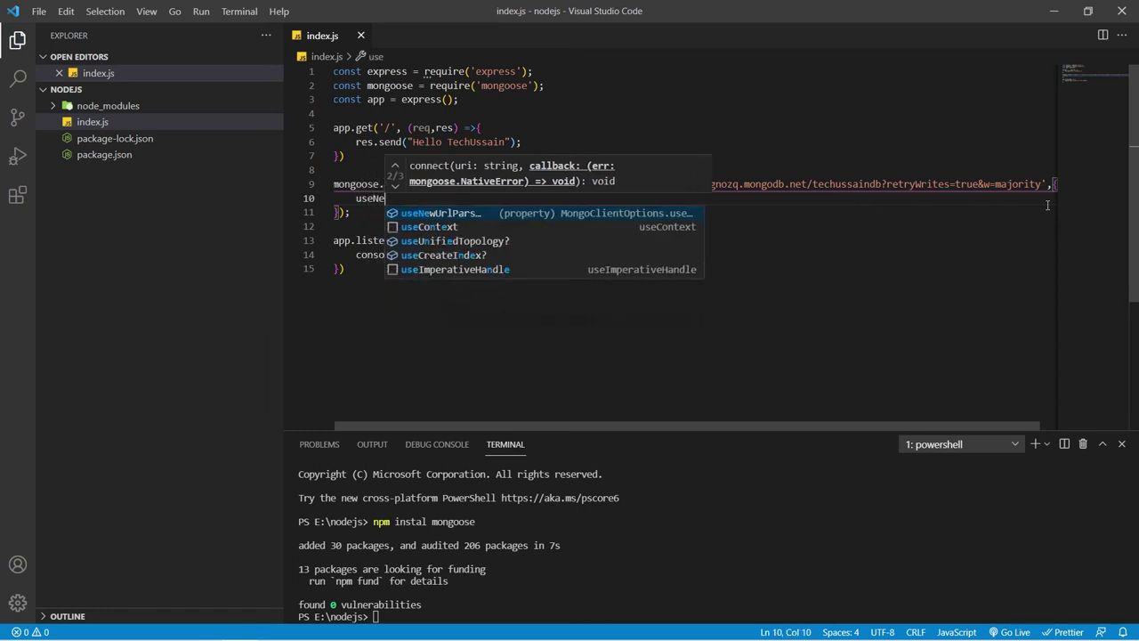